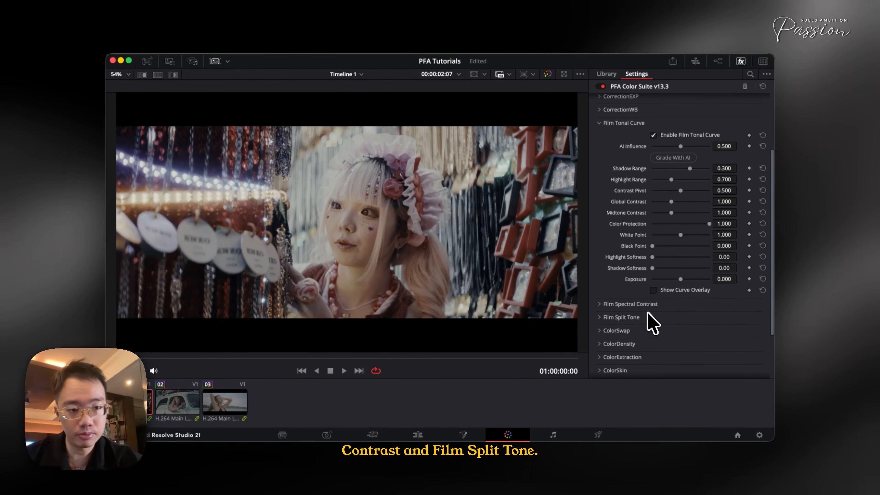
- Open the Cine Pulse AI section and generate several full looks in a row from the existing training samples
{"action": "scroll", "coordinate": [648, 313], "scroll_direction": "up", "scroll_amount": 3}
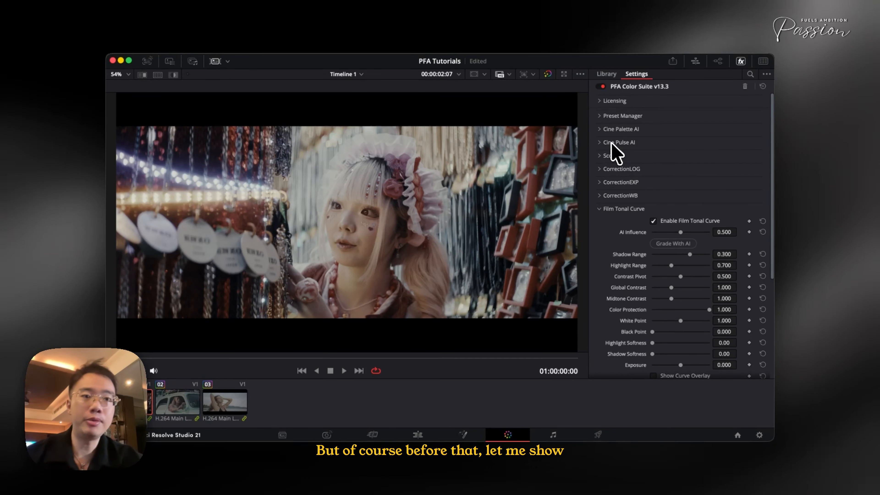
{"action": "left_click", "coordinate": [612, 144]}
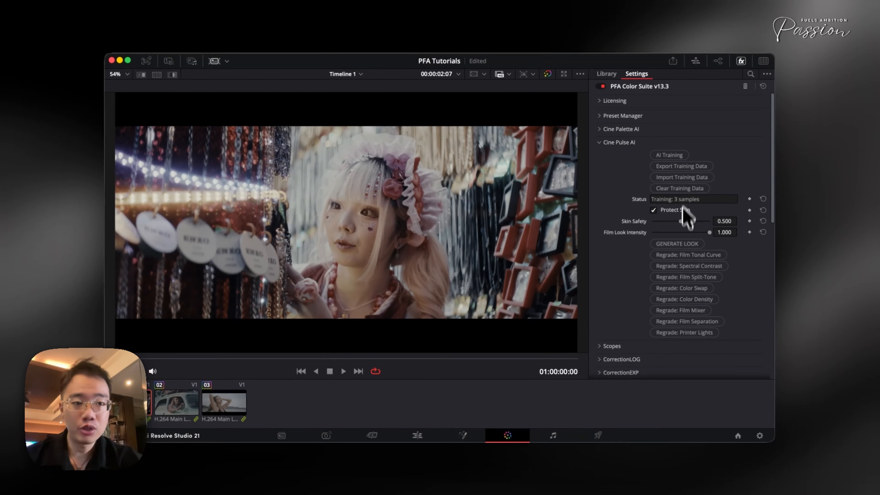
{"action": "scroll", "coordinate": [658, 243], "scroll_direction": "down", "scroll_amount": 10}
{"action": "scroll", "coordinate": [651, 277], "scroll_direction": "up", "scroll_amount": 10}
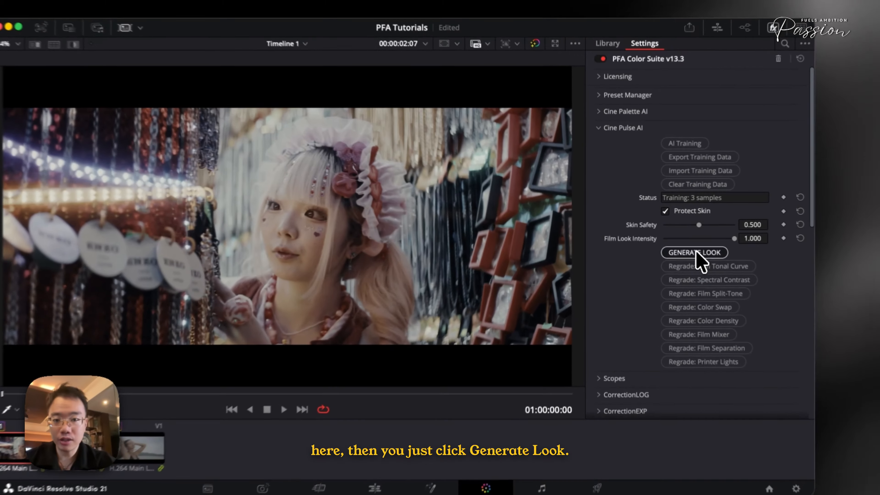
{"action": "left_click", "coordinate": [678, 244]}
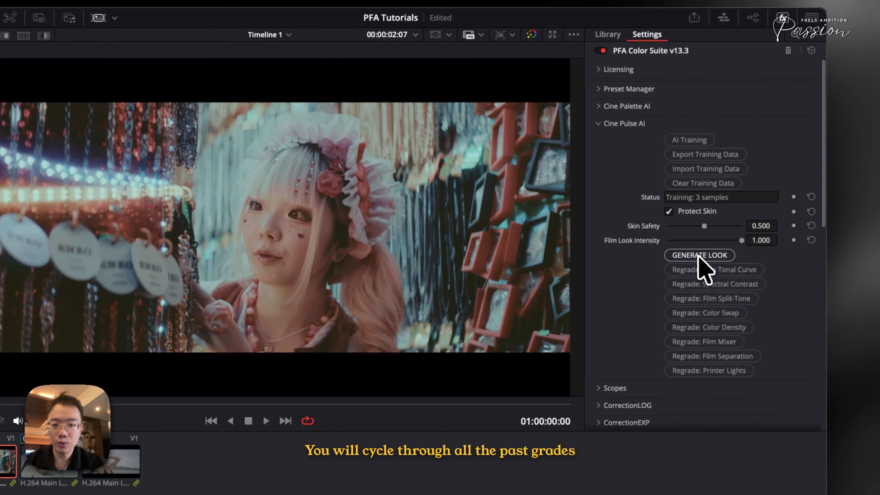
{"action": "left_click", "coordinate": [698, 256]}
{"action": "left_click", "coordinate": [699, 256]}
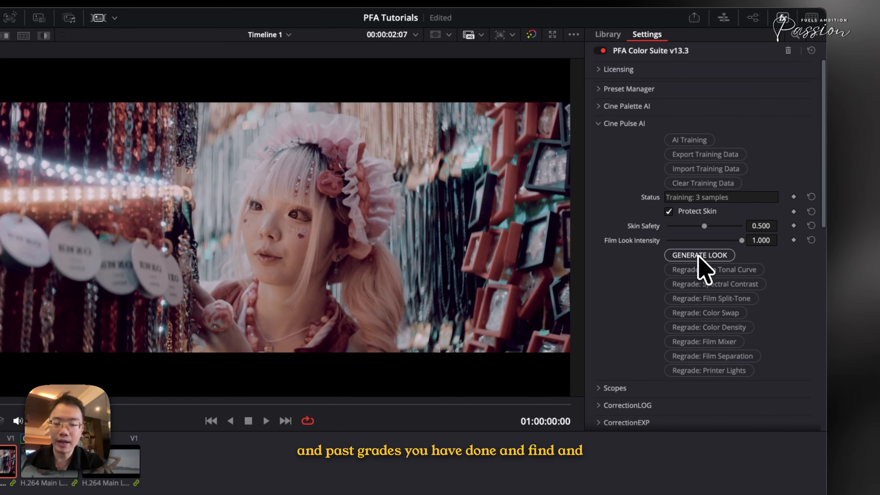
{"action": "left_click", "coordinate": [698, 256]}
{"action": "left_click", "coordinate": [698, 256]}
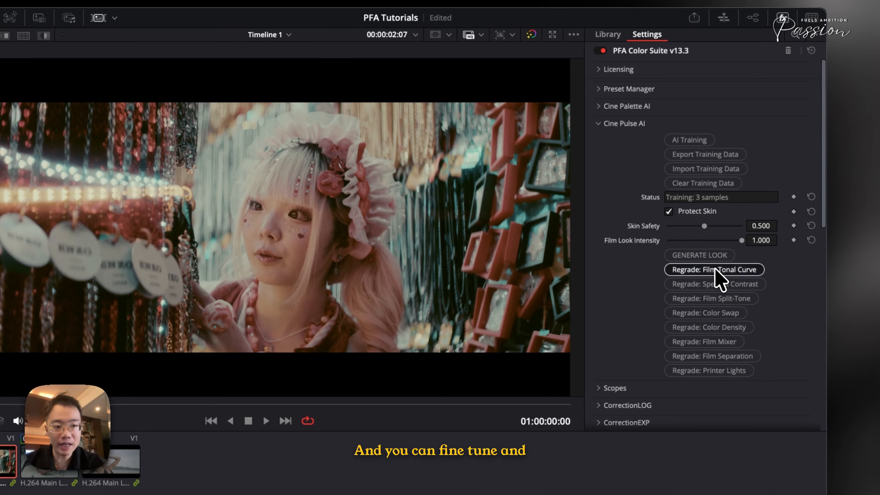
- Review the Cine Pulse AI regrade options and the individual grading tools, and compare the shot before and after grading
{"action": "scroll", "coordinate": [716, 358], "scroll_direction": "down", "scroll_amount": 2}
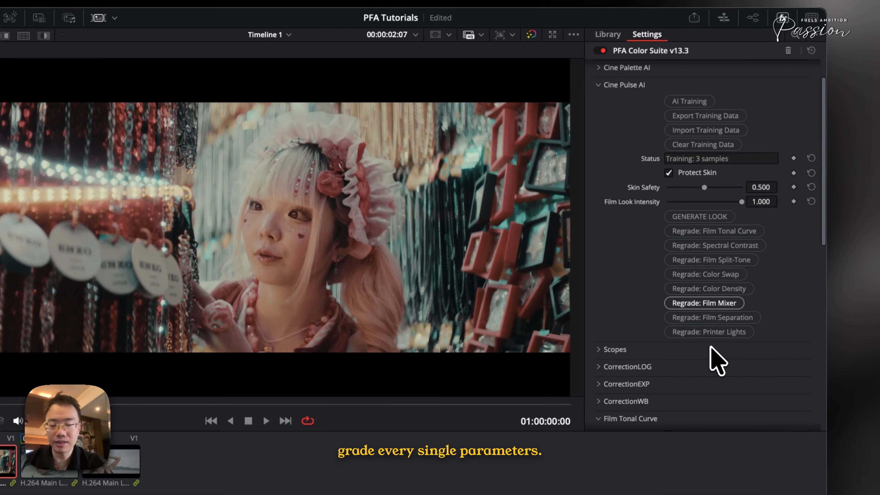
{"action": "scroll", "coordinate": [711, 347], "scroll_direction": "down", "scroll_amount": 10}
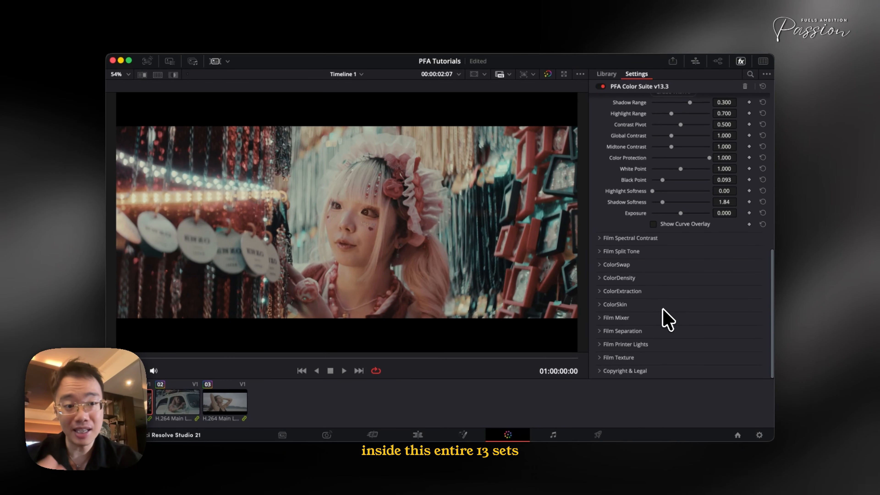
{"action": "scroll", "coordinate": [667, 319], "scroll_direction": "up", "scroll_amount": 10}
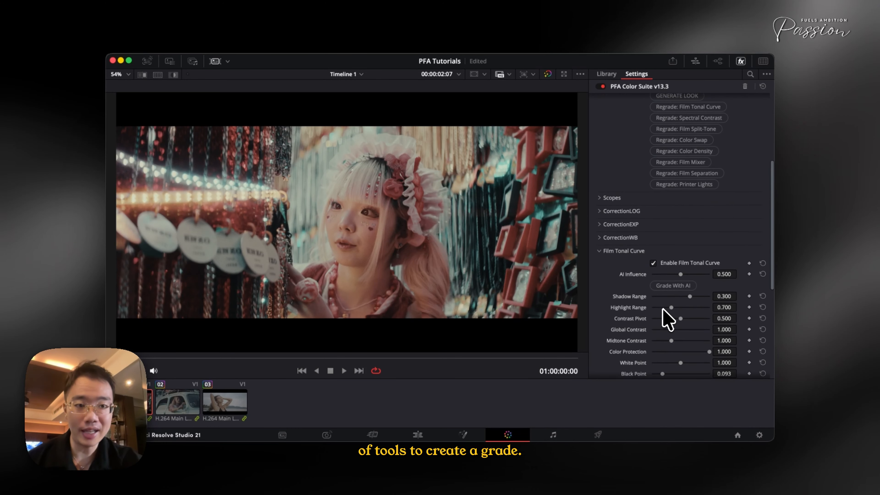
{"action": "scroll", "coordinate": [667, 319], "scroll_direction": "up", "scroll_amount": 6}
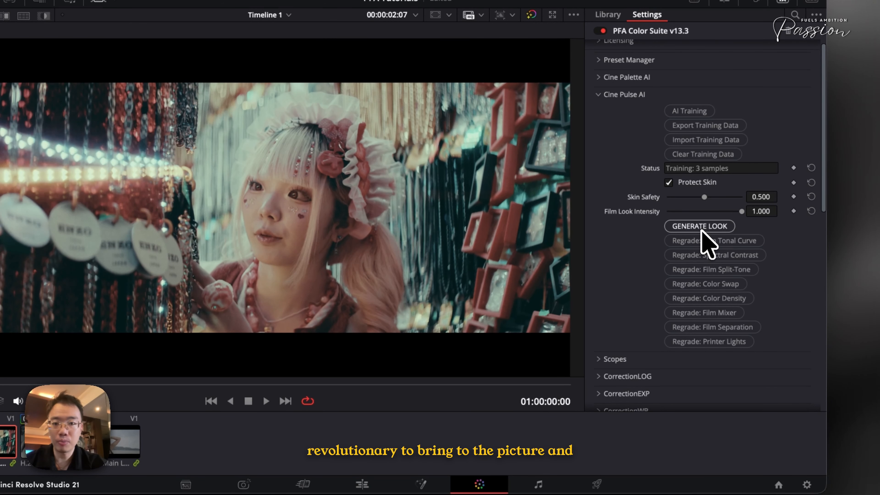
{"action": "key", "text": "super+d"}
{"action": "key", "text": "super+d"}
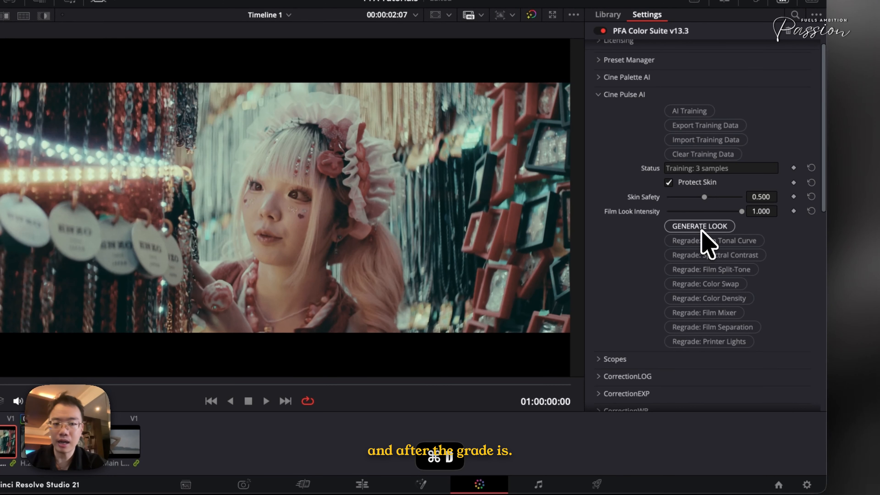
- Try lowering Red Output-R to 0.866 in Film Mixer, compare the shot with and without the grade, and reset that parameter
{"action": "scroll", "coordinate": [704, 239], "scroll_direction": "down", "scroll_amount": 15}
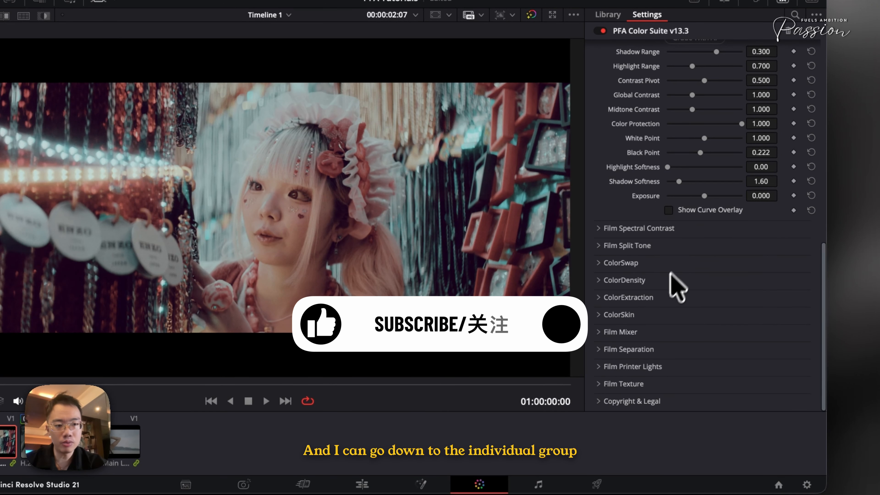
{"action": "left_click", "coordinate": [644, 327]}
{"action": "scroll", "coordinate": [714, 368], "scroll_direction": "down", "scroll_amount": 2}
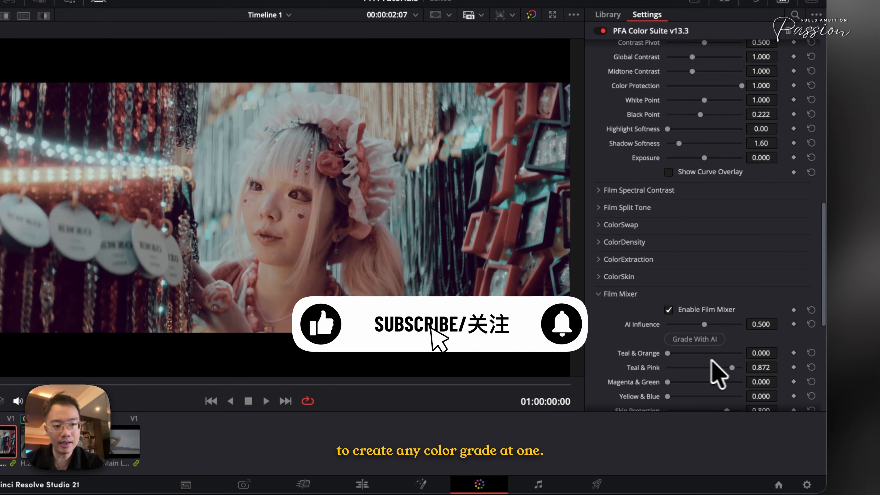
{"action": "scroll", "coordinate": [711, 363], "scroll_direction": "down", "scroll_amount": 9}
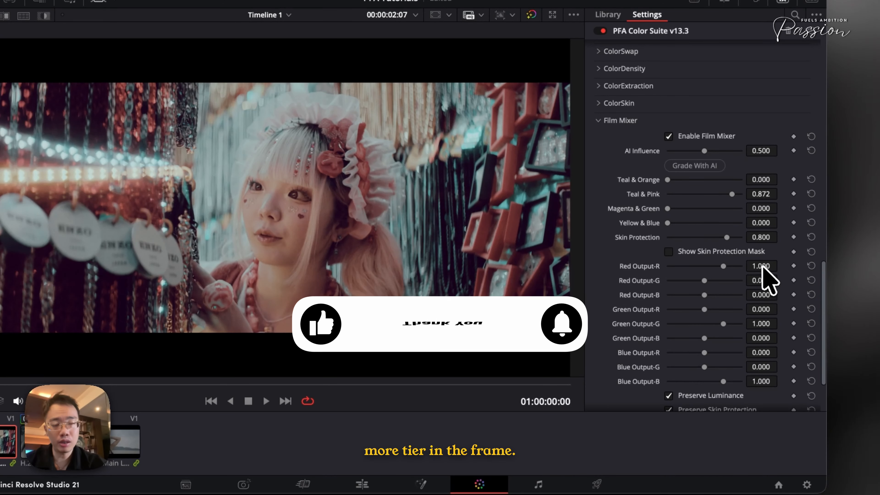
{"action": "left_click_drag", "start_coordinate": [761, 267], "coordinate": [711, 275]}
{"action": "key", "text": "super+v"}
{"action": "key", "text": "super+d"}
{"action": "key", "text": "super+d"}
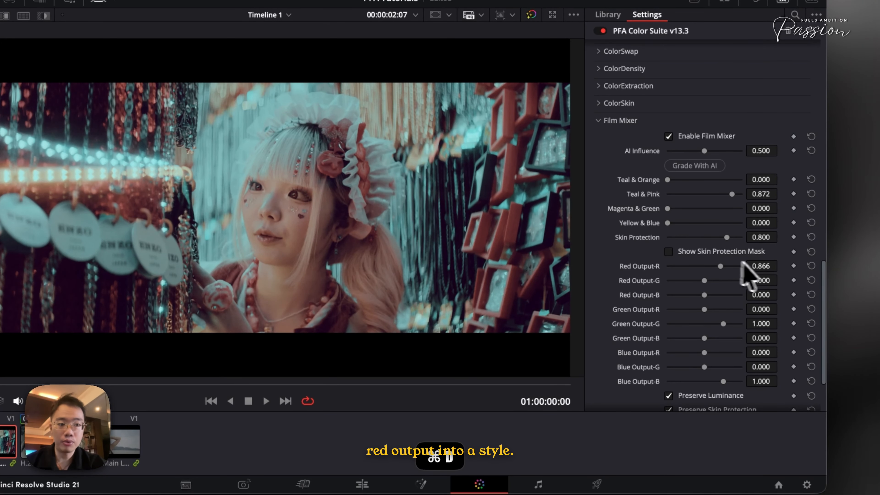
{"action": "left_click", "coordinate": [810, 265]}
- Go back to Cine Pulse AI and generate three more looks for the shot
{"action": "scroll", "coordinate": [777, 195], "scroll_direction": "up", "scroll_amount": 10}
{"action": "scroll", "coordinate": [771, 187], "scroll_direction": "down", "scroll_amount": 5}
{"action": "scroll", "coordinate": [771, 187], "scroll_direction": "up", "scroll_amount": 6}
{"action": "left_click", "coordinate": [709, 210]}
{"action": "left_click", "coordinate": [709, 210]}
{"action": "left_click", "coordinate": [709, 210]}
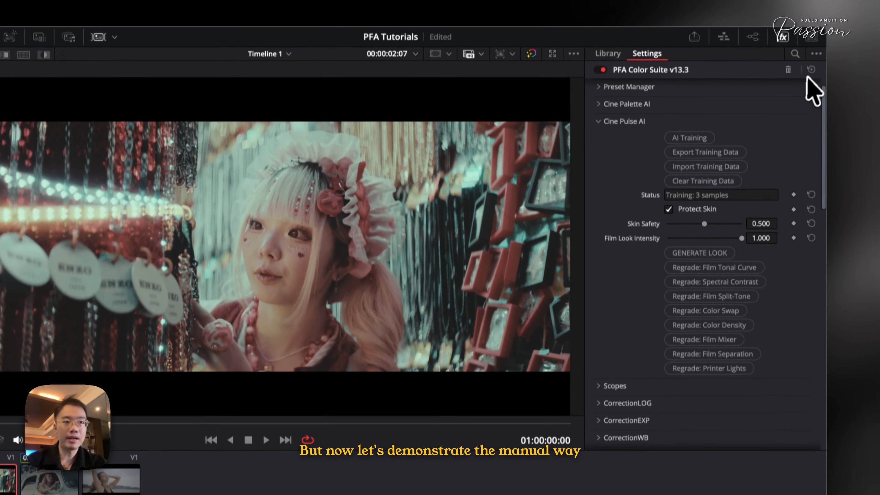
- Reset the whole PFA Color Suite effect and reapply the log correction in CorrectionLOG
{"action": "left_click", "coordinate": [811, 31]}
{"action": "left_click", "coordinate": [592, 133]}
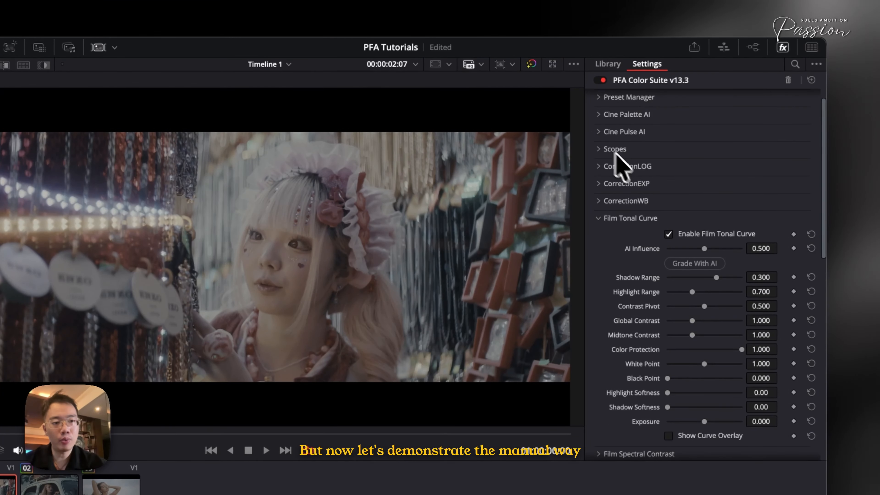
{"action": "left_click", "coordinate": [638, 170]}
{"action": "left_click", "coordinate": [639, 171]}
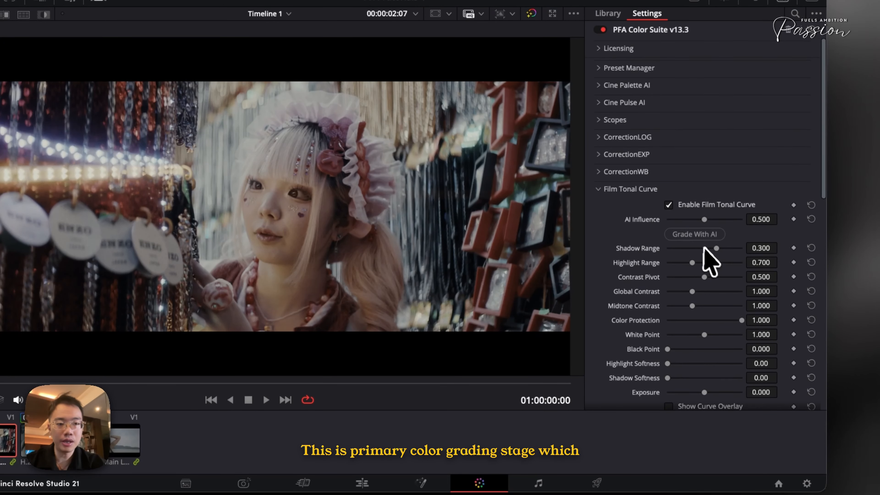
- With the curve overlay as a temporary guide, set Film Tonal Curve's Black Point to 0.275 and Shadow Softness to 3.72, and compare before and after
{"action": "scroll", "coordinate": [705, 249], "scroll_direction": "down", "scroll_amount": 2}
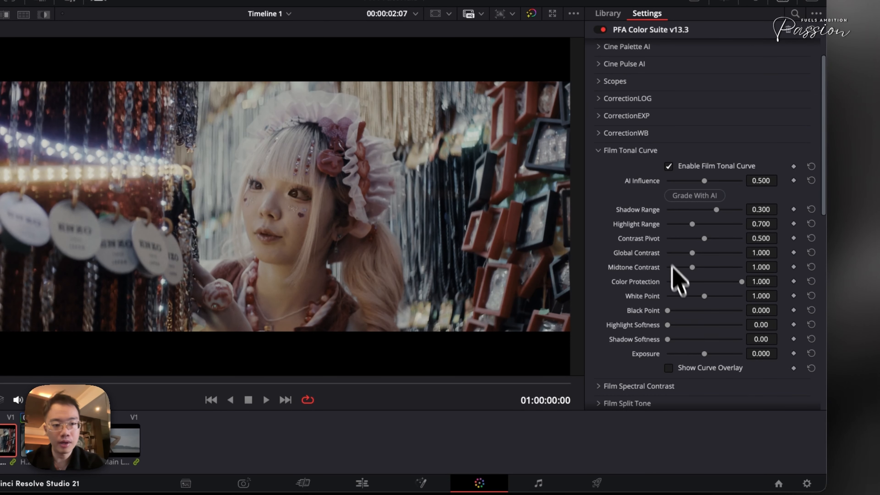
{"action": "left_click", "coordinate": [670, 367]}
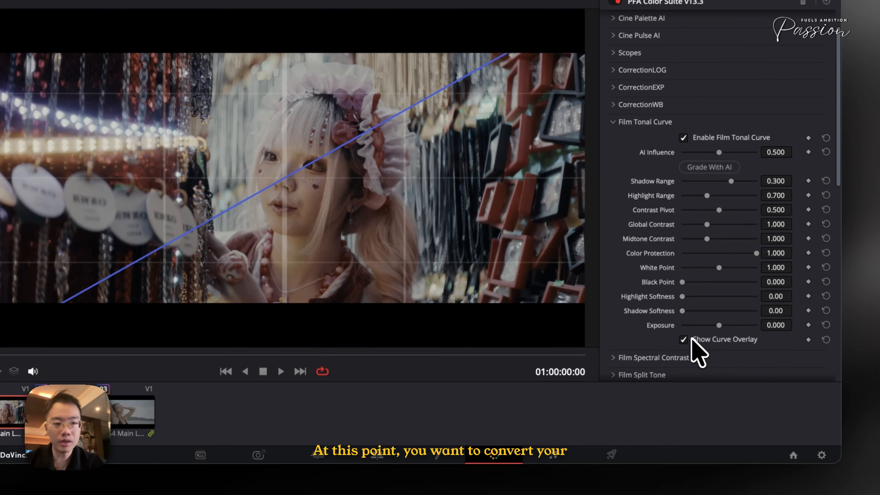
{"action": "left_click_drag", "start_coordinate": [684, 283], "coordinate": [715, 288]}
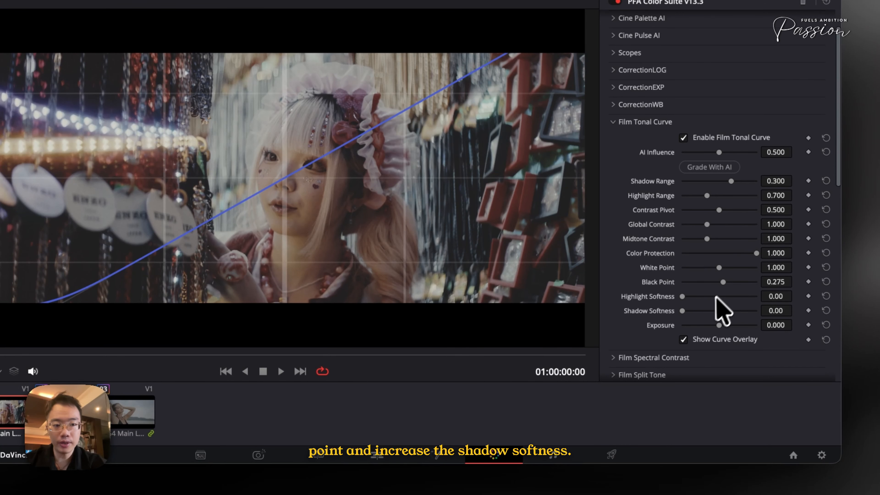
{"action": "left_click_drag", "start_coordinate": [709, 310], "coordinate": [710, 311]}
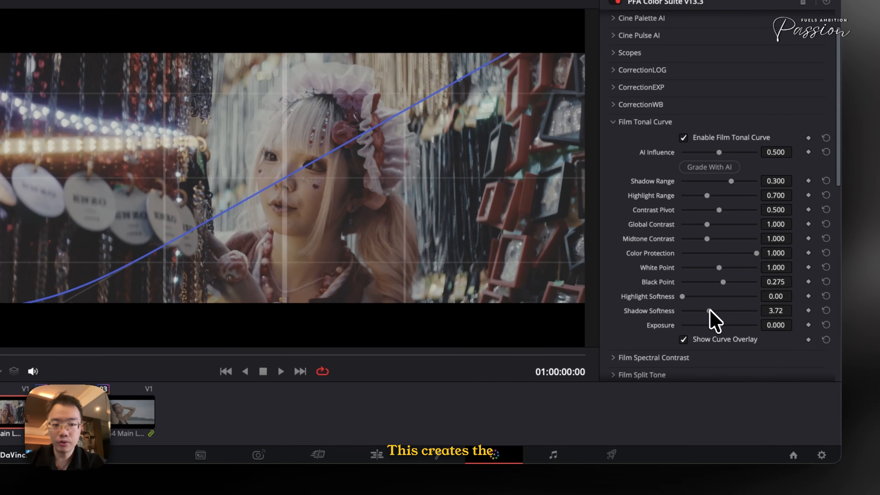
{"action": "left_click", "coordinate": [698, 339]}
{"action": "key", "text": "super+d"}
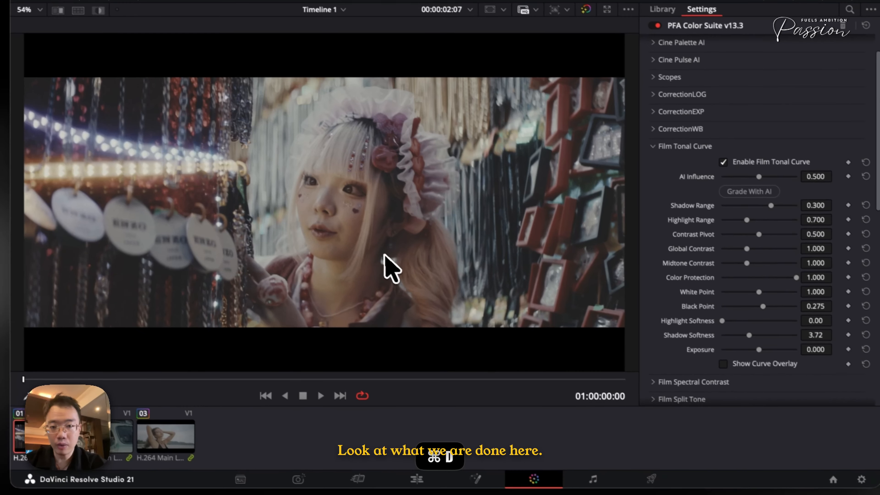
{"action": "key", "text": "super+d"}
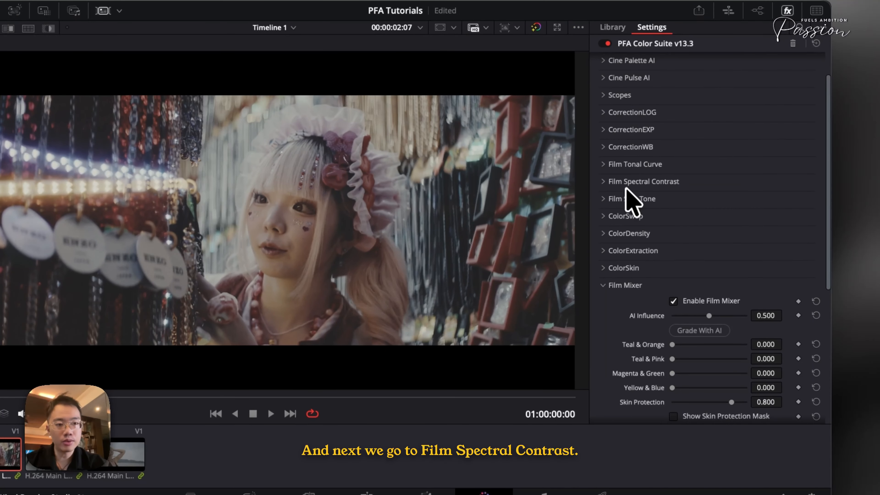
- In Film Spectral Contrast, set Red Contrast to 0.235, Green Contrast to 0.106 and Blue Contrast to 0.030, and compare before and after
{"action": "left_click", "coordinate": [683, 169]}
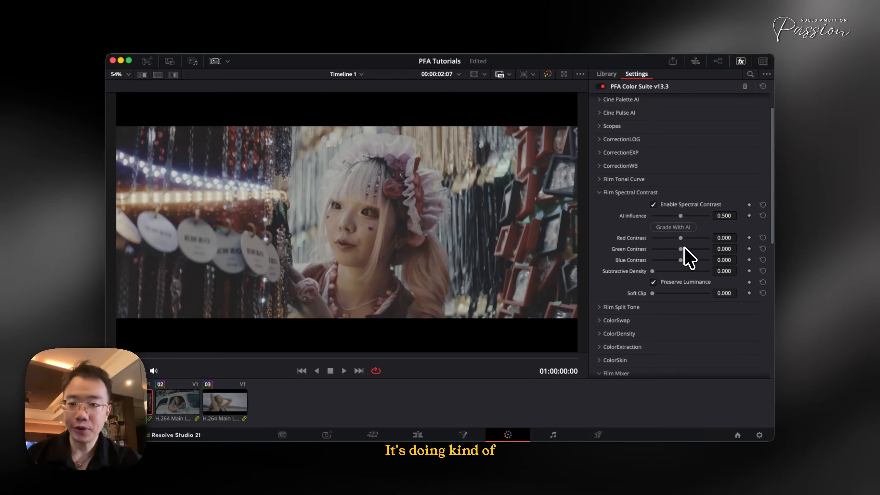
{"action": "left_click_drag", "start_coordinate": [681, 238], "coordinate": [709, 240]}
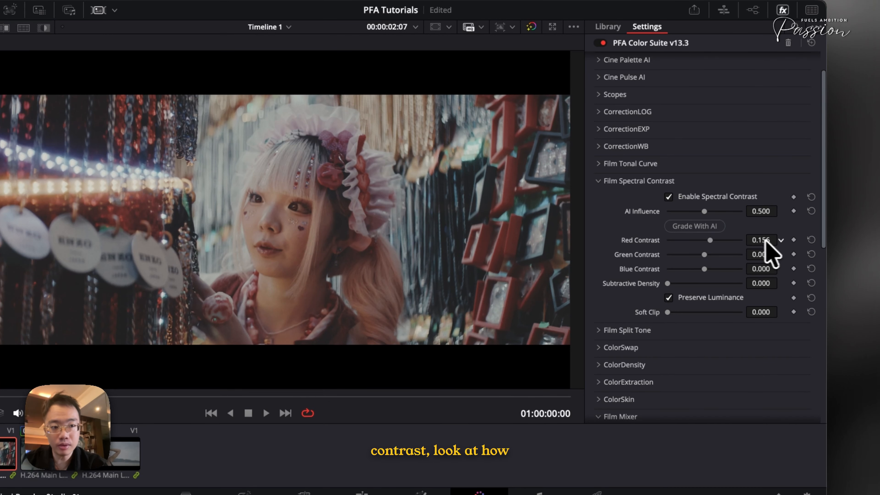
{"action": "left_click_drag", "start_coordinate": [776, 240], "coordinate": [428, 257]}
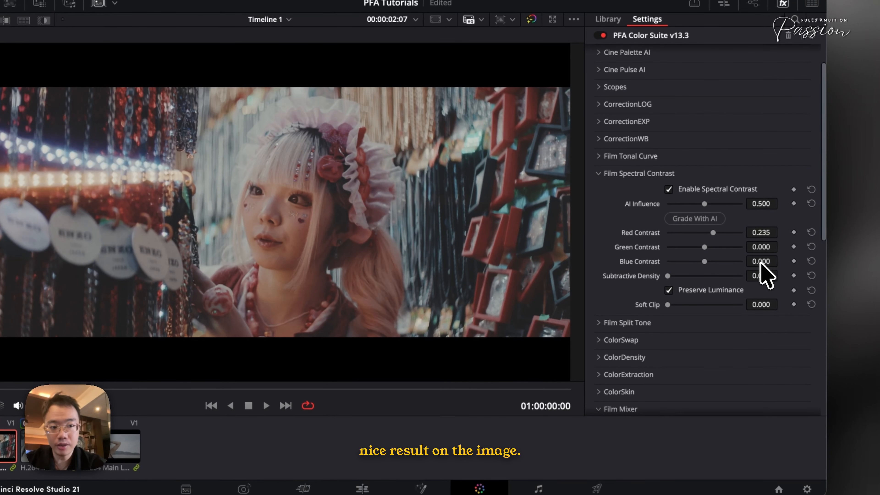
{"action": "mouse_move", "coordinate": [760, 263]}
{"action": "left_mouse_down"}
{"action": "mouse_move", "coordinate": [781, 263]}
{"action": "mouse_move", "coordinate": [761, 249]}
{"action": "left_mouse_up"}
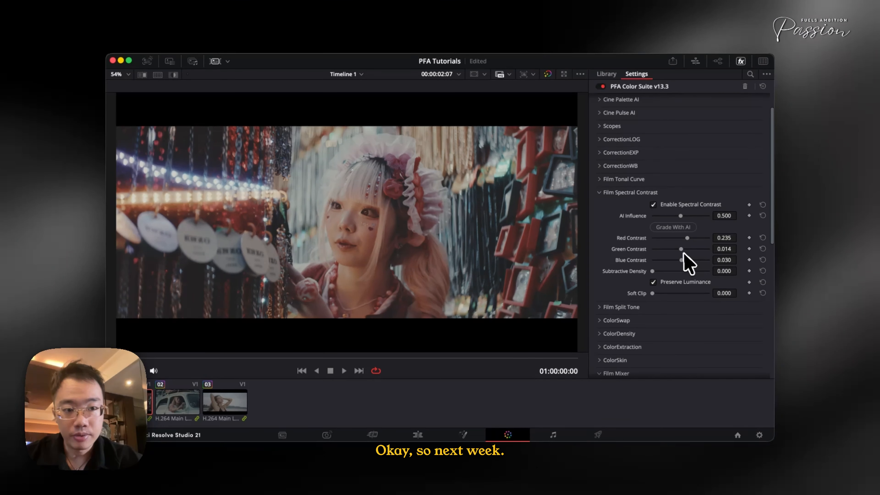
{"action": "left_click_drag", "start_coordinate": [704, 248], "coordinate": [712, 251]}
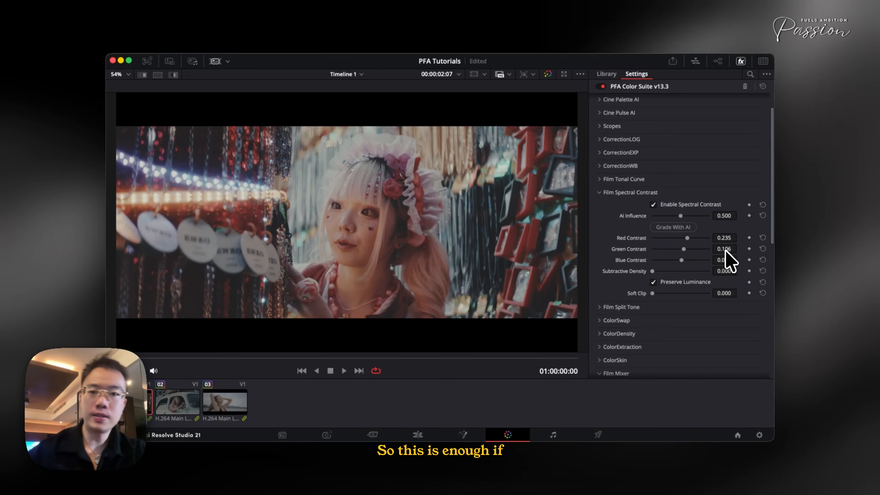
{"action": "key", "text": "super+d"}
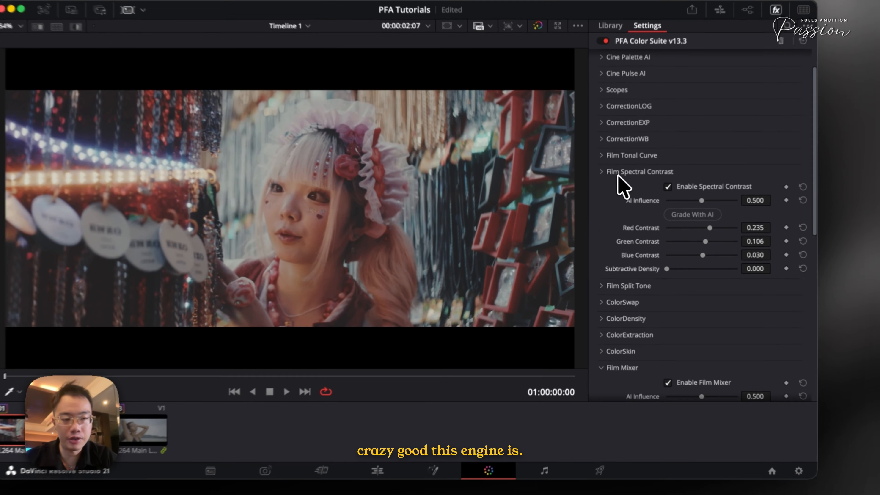
{"action": "left_click", "coordinate": [610, 192]}
- Using the Film Split Tone curve overlay, set Shadow Split to 0.302 and slightly adjust Midtone Green, and compare before and after
{"action": "left_click", "coordinate": [612, 307]}
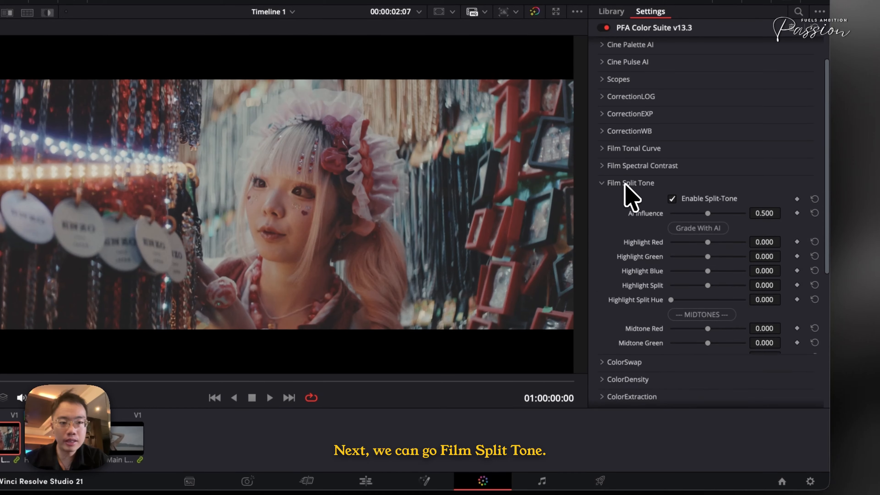
{"action": "scroll", "coordinate": [684, 280], "scroll_direction": "down", "scroll_amount": 1}
{"action": "left_click", "coordinate": [691, 351]}
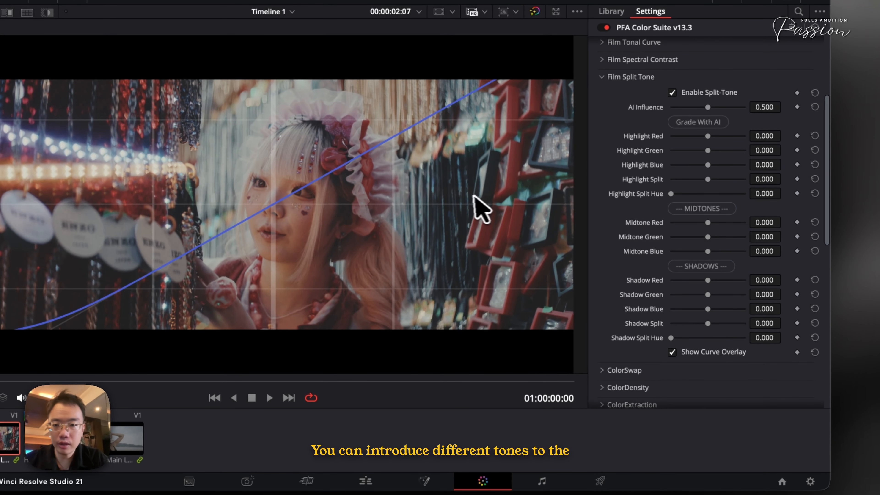
{"action": "left_click_drag", "start_coordinate": [705, 321], "coordinate": [652, 332]}
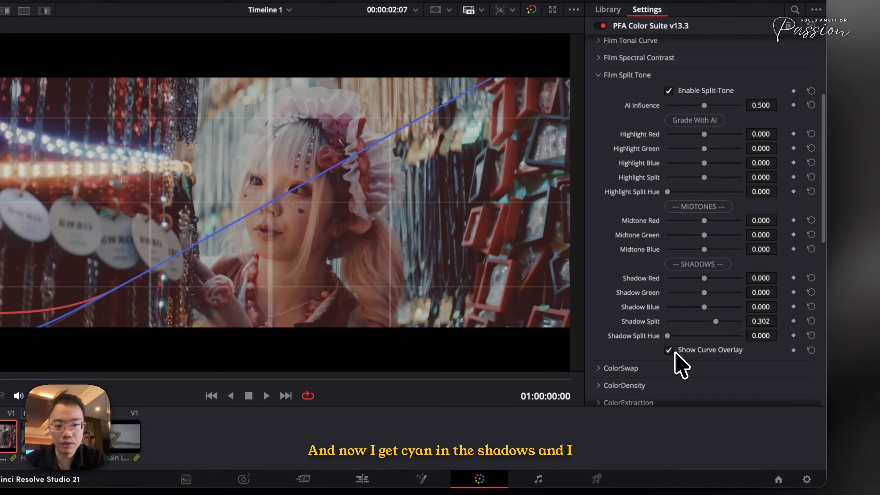
{"action": "left_click_drag", "start_coordinate": [709, 237], "coordinate": [703, 240]}
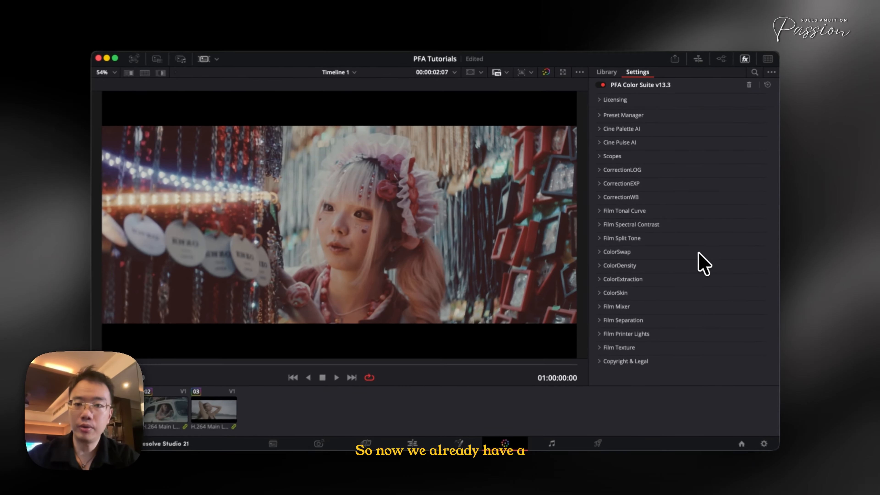
{"action": "key", "text": "super+d"}
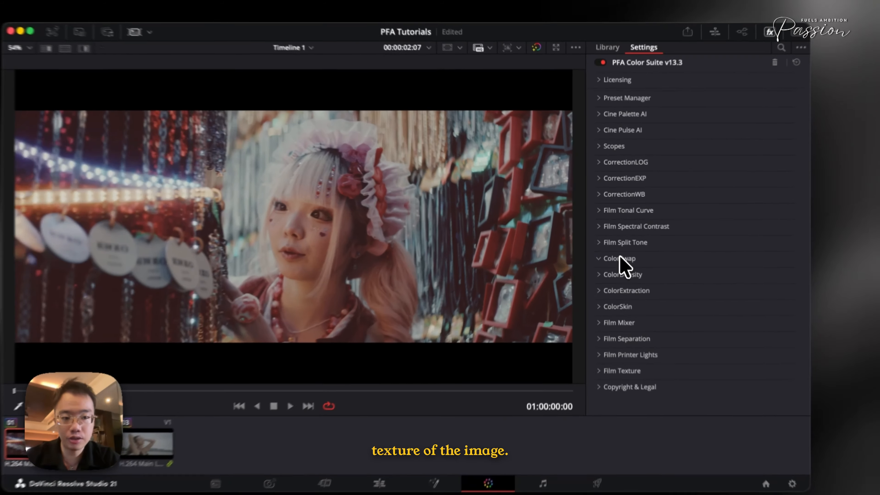
- Try shifting the Red Hue in ColorSwap and reset it to its default
{"action": "left_click", "coordinate": [618, 248]}
{"action": "scroll", "coordinate": [623, 270], "scroll_direction": "down", "scroll_amount": 3}
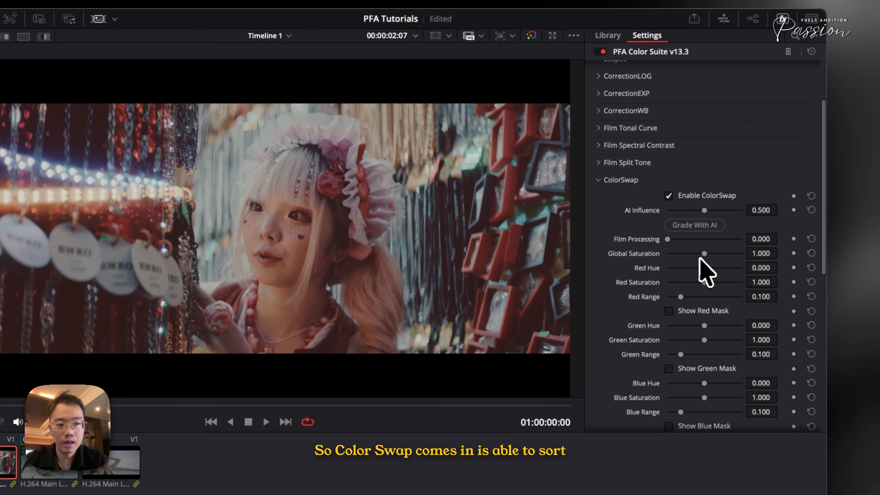
{"action": "left_click_drag", "start_coordinate": [717, 269], "coordinate": [700, 270]}
{"action": "left_click", "coordinate": [812, 268]}
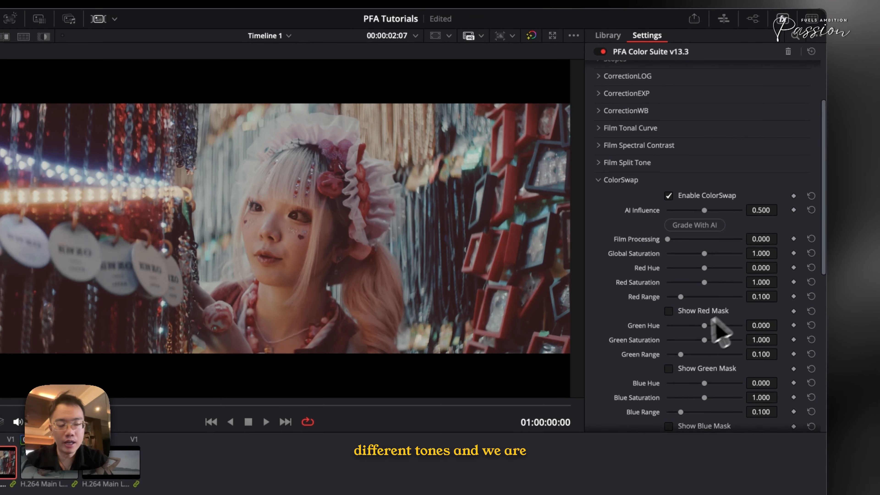
- Preview ColorSwap's green mask to check which pixels it selects, and turn the mask off again
{"action": "scroll", "coordinate": [714, 329], "scroll_direction": "down", "scroll_amount": 3}
{"action": "left_click", "coordinate": [689, 323]}
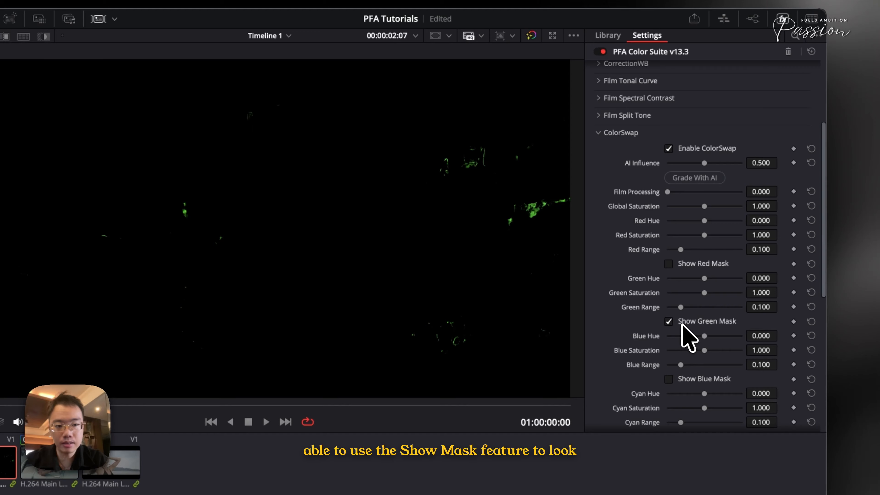
{"action": "left_click", "coordinate": [682, 322]}
- With the blue mask shown as a guide, widen ColorSwap's Blue Range to 0.215, hide the mask and set Blue Hue to -0.159
{"action": "scroll", "coordinate": [687, 333], "scroll_direction": "down", "scroll_amount": 4}
{"action": "left_click", "coordinate": [685, 323]}
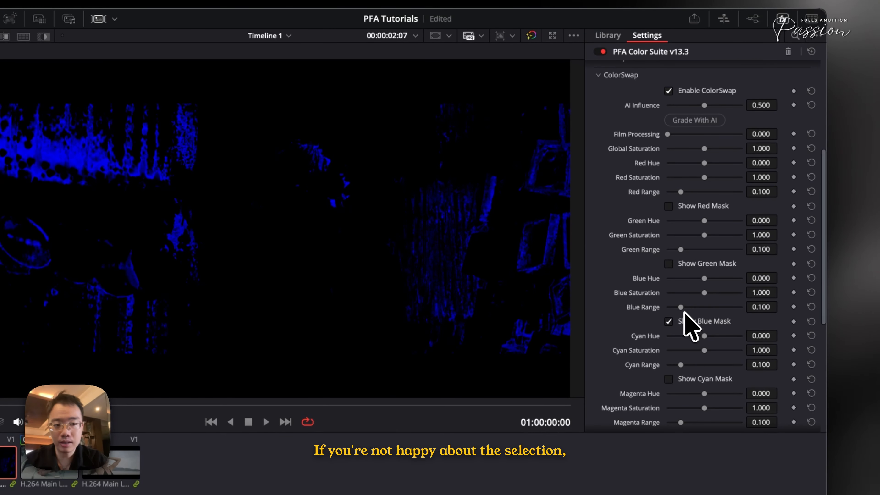
{"action": "left_click_drag", "start_coordinate": [682, 308], "coordinate": [693, 308]}
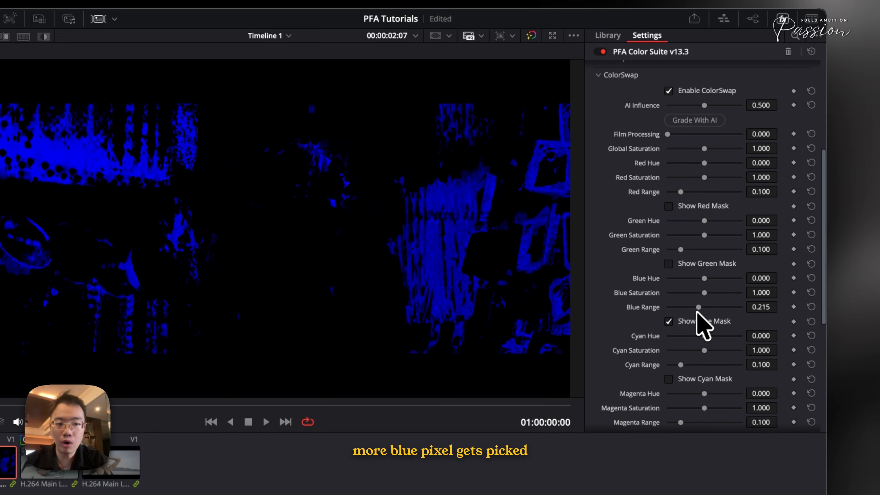
{"action": "left_click", "coordinate": [690, 319]}
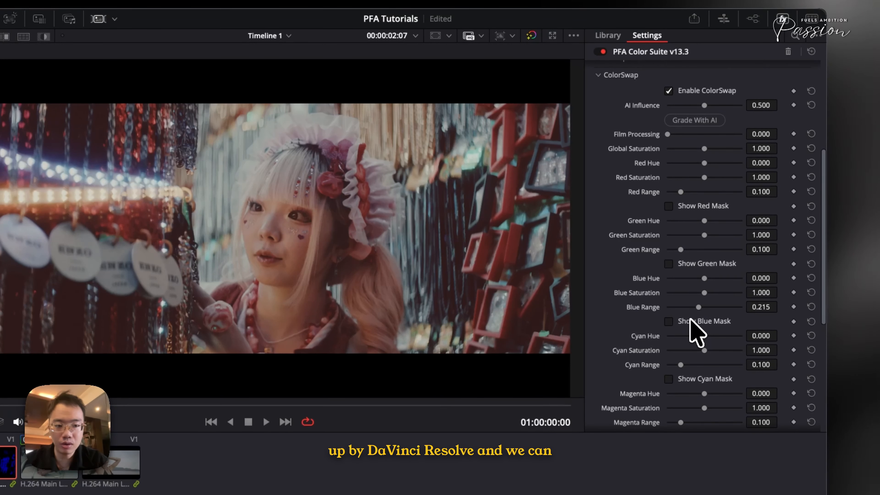
{"action": "left_click_drag", "start_coordinate": [703, 279], "coordinate": [692, 281]}
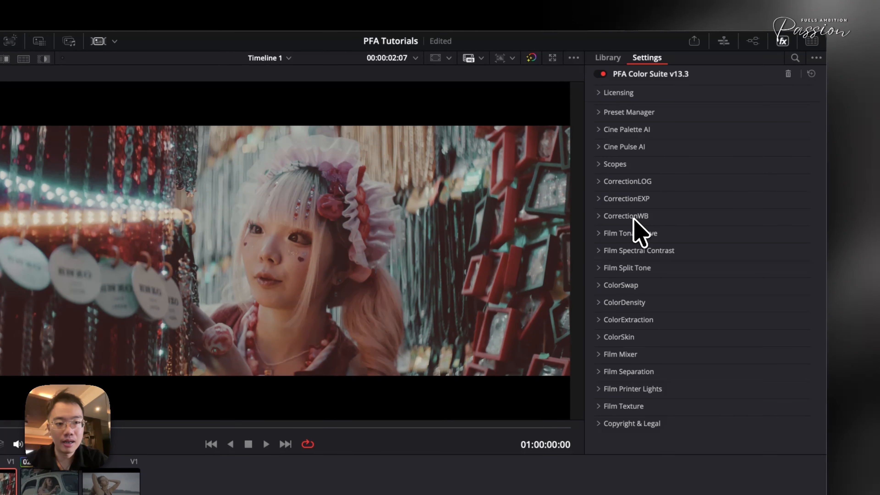
- In ColorDensity, set Global Density to -1.039
{"action": "left_click", "coordinate": [614, 302]}
{"action": "scroll", "coordinate": [613, 302], "scroll_direction": "down", "scroll_amount": 3}
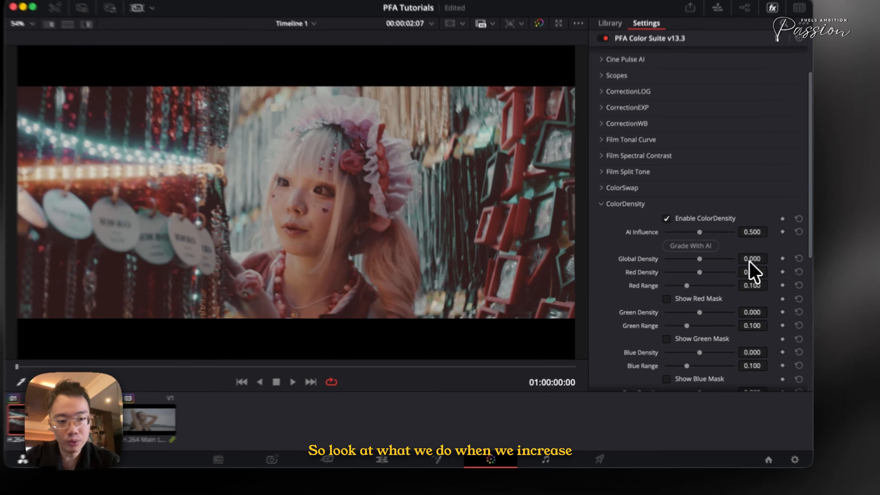
{"action": "left_click_drag", "start_coordinate": [721, 270], "coordinate": [135, 324]}
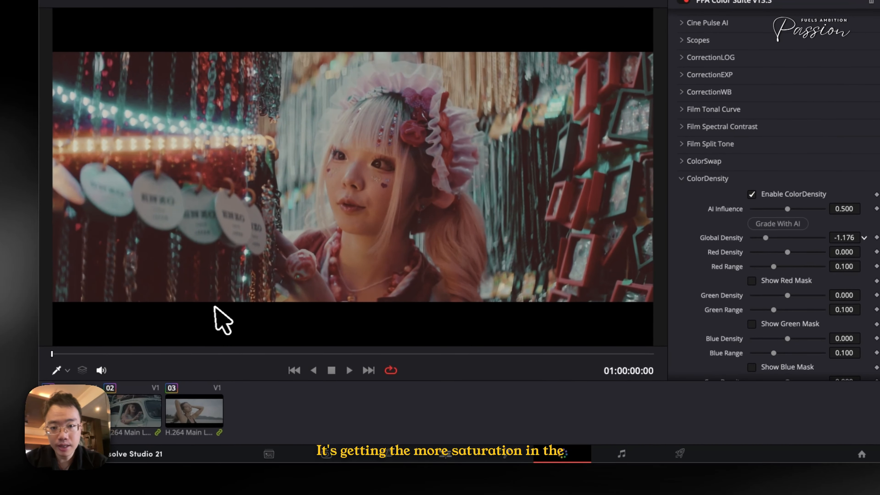
{"action": "left_click_drag", "start_coordinate": [214, 307], "coordinate": [392, 339]}
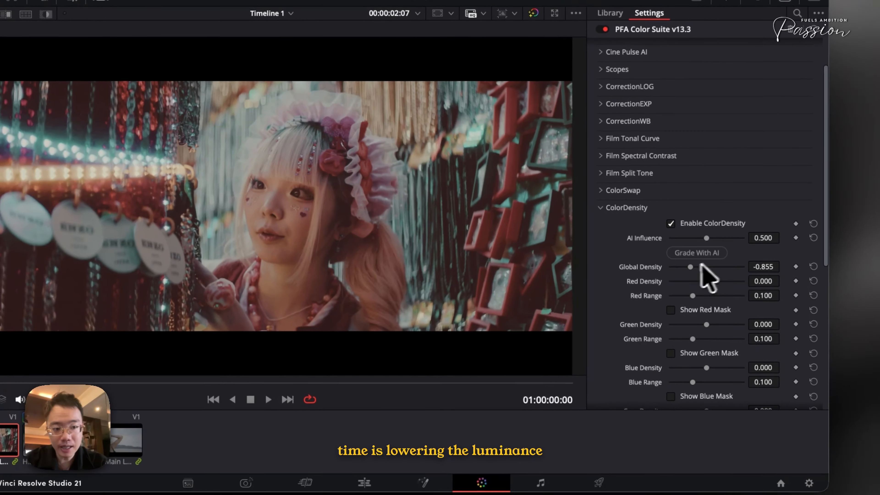
{"action": "left_click_drag", "start_coordinate": [796, 224], "coordinate": [783, 224]}
{"action": "left_click_drag", "start_coordinate": [685, 268], "coordinate": [686, 268]}
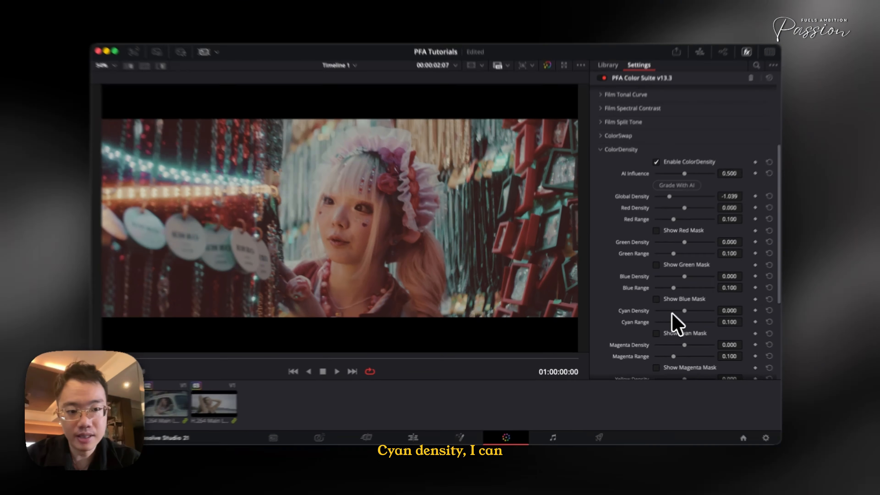
- Set ColorDensity's Cyan Density to -2.000 and Magenta Density to -0.264, and compare before and after
{"action": "left_click_drag", "start_coordinate": [682, 311], "coordinate": [645, 306]}
{"action": "left_click_drag", "start_coordinate": [700, 345], "coordinate": [640, 344]}
{"action": "left_click_drag", "start_coordinate": [712, 344], "coordinate": [713, 343]}
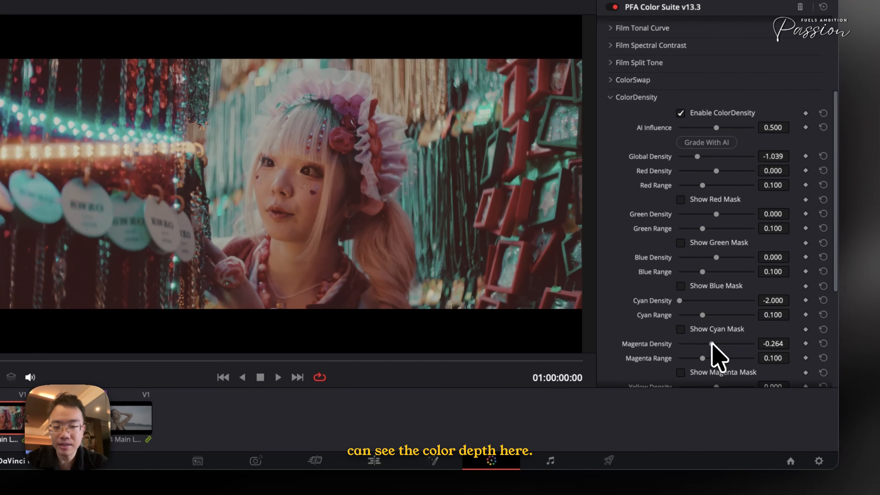
{"action": "key", "text": "super+d"}
{"action": "key", "text": "super+d"}
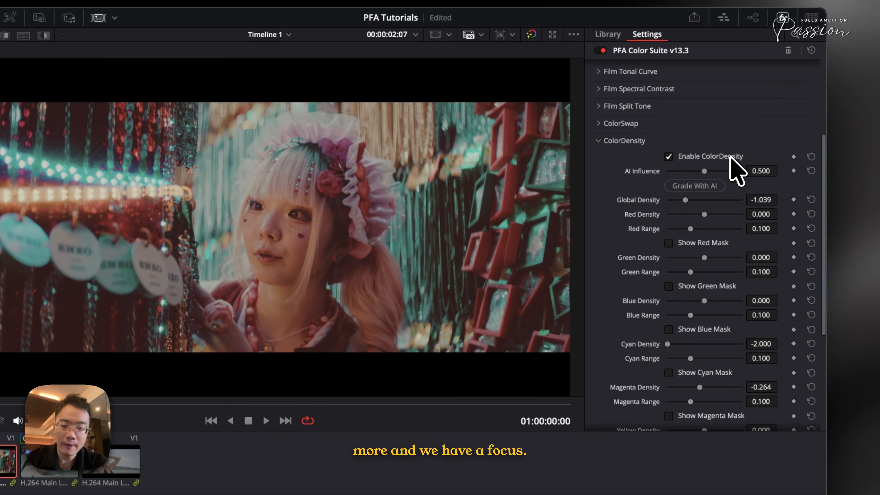
- Try ColorDensity's Red Density at -2.000, ease it to -0.264, and briefly check the red mask
{"action": "scroll", "coordinate": [738, 191], "scroll_direction": "down", "scroll_amount": 5}
{"action": "scroll", "coordinate": [741, 212], "scroll_direction": "up", "scroll_amount": 1}
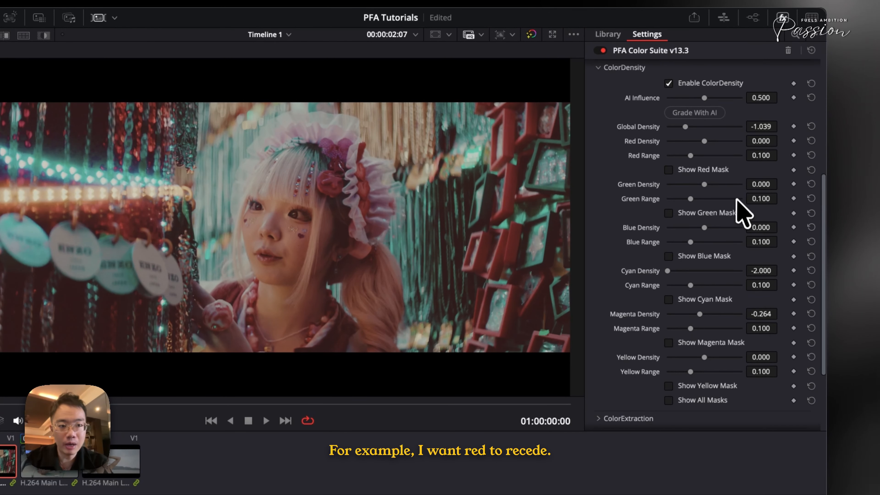
{"action": "left_click_drag", "start_coordinate": [706, 140], "coordinate": [632, 163]}
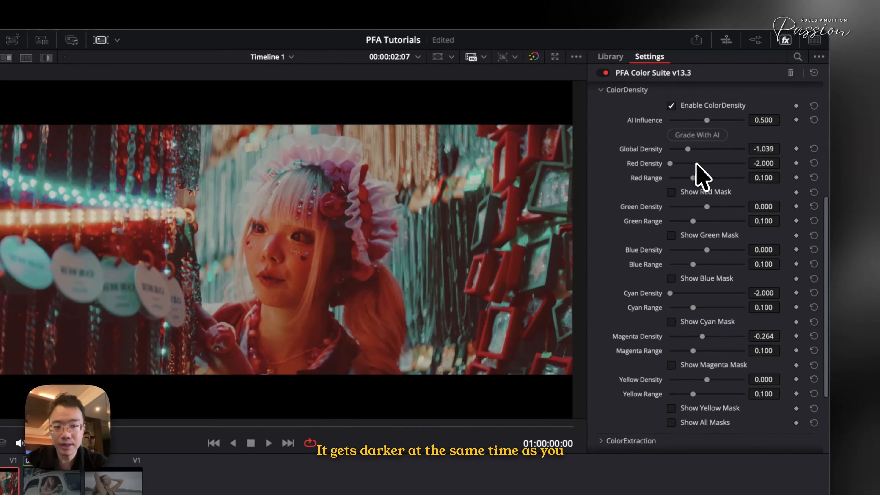
{"action": "left_click", "coordinate": [696, 163]}
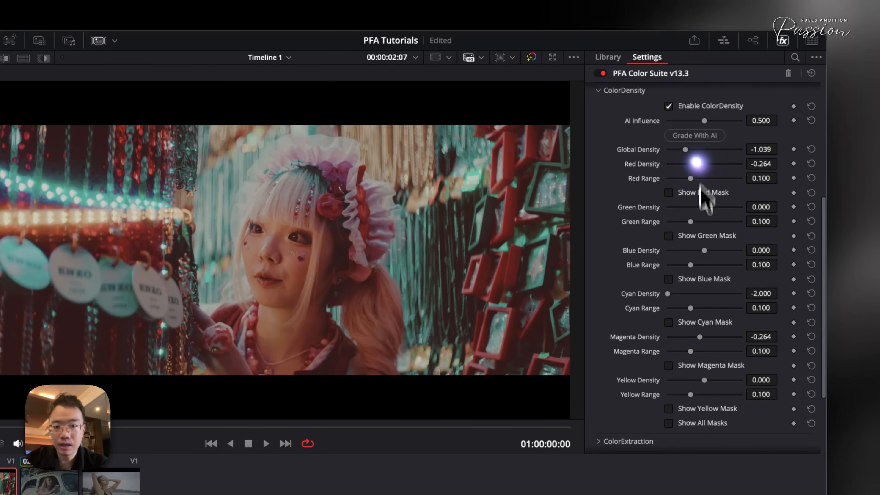
{"action": "left_click", "coordinate": [698, 191]}
{"action": "scroll", "coordinate": [684, 191], "scroll_direction": "up", "scroll_amount": 3}
{"action": "left_click", "coordinate": [685, 257]}
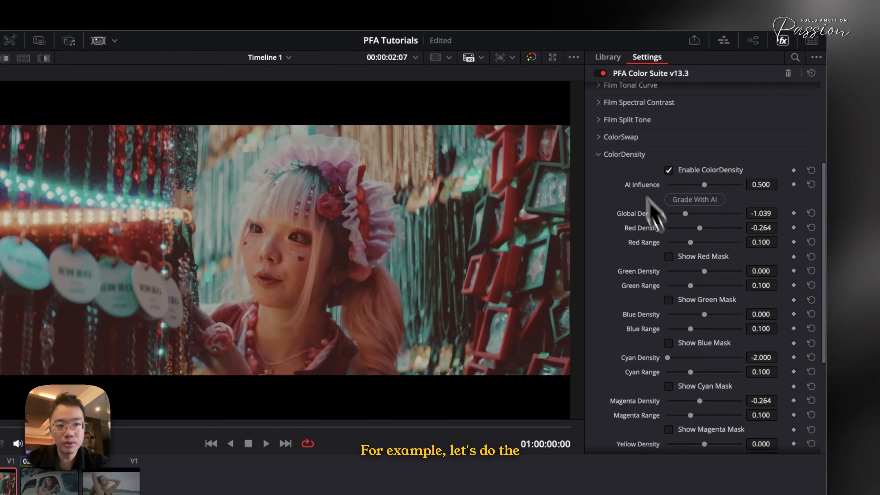
- Try ColorSwap's Global Saturation at 2.000 for comparison, and reset it to its default
{"action": "left_click", "coordinate": [618, 138]}
{"action": "scroll", "coordinate": [692, 186], "scroll_direction": "down", "scroll_amount": 5}
{"action": "scroll", "coordinate": [711, 163], "scroll_direction": "up", "scroll_amount": 1}
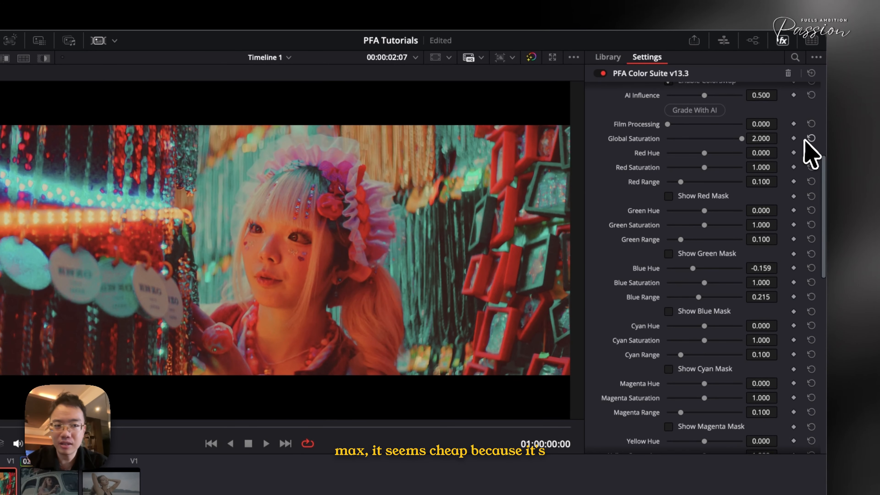
{"action": "left_click", "coordinate": [811, 139]}
{"action": "scroll", "coordinate": [676, 199], "scroll_direction": "up", "scroll_amount": 2}
{"action": "left_click", "coordinate": [607, 96]}
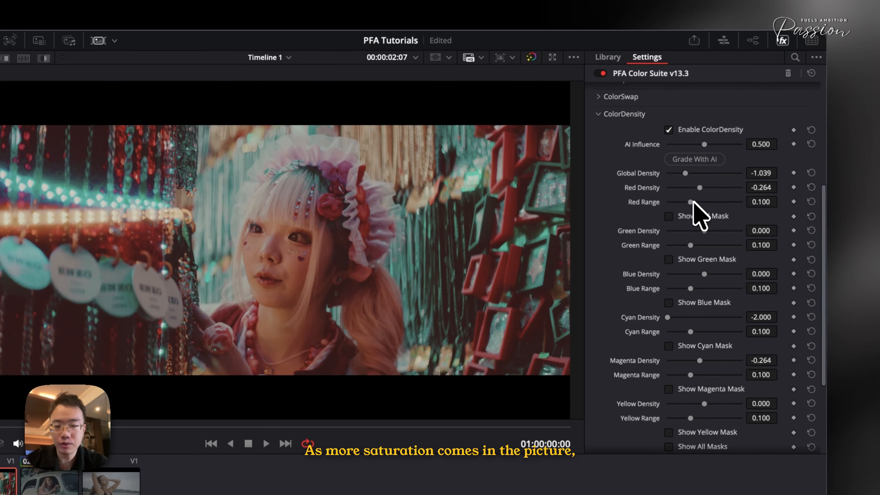
- Set ColorDensity's Red Density to -0.450 and collapse the ColorDensity settings
{"action": "left_click_drag", "start_coordinate": [700, 187], "coordinate": [697, 190]}
{"action": "scroll", "coordinate": [697, 255], "scroll_direction": "down", "scroll_amount": 3}
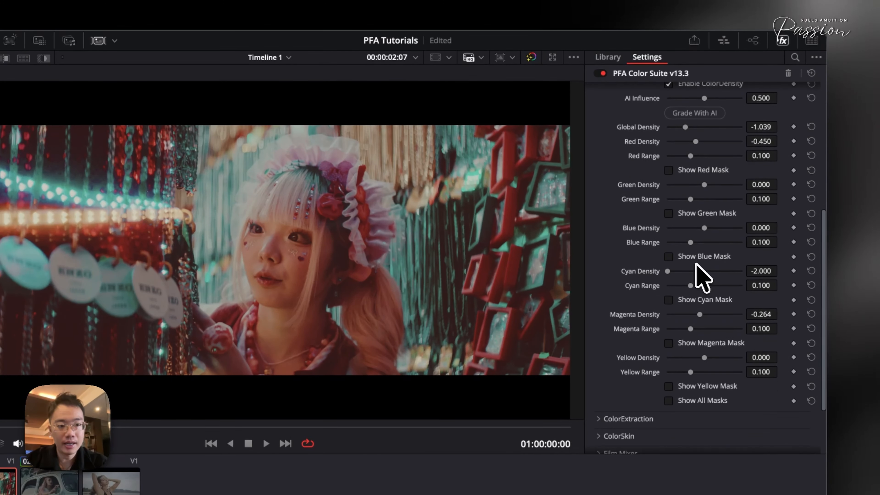
{"action": "scroll", "coordinate": [700, 271], "scroll_direction": "up", "scroll_amount": 5}
{"action": "left_click", "coordinate": [617, 144]}
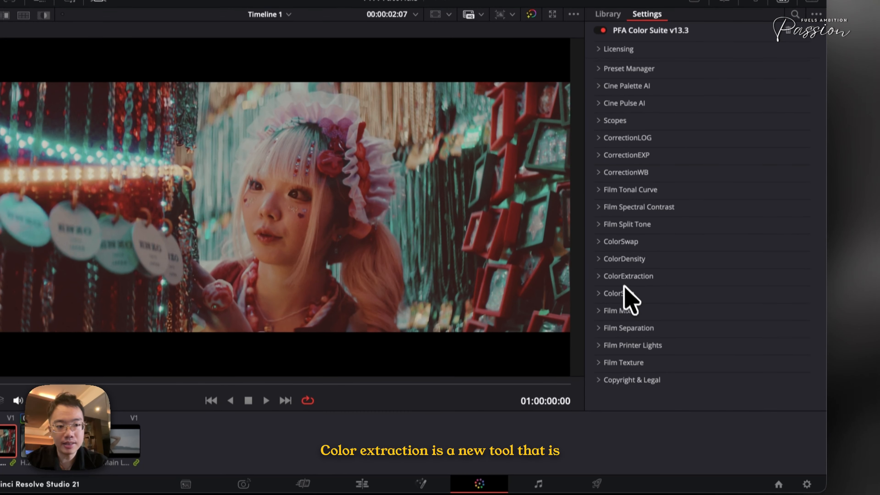
- In ColorExtraction, reduce Red to 0.225 and compare the whole grade before and after
{"action": "left_click", "coordinate": [625, 278]}
{"action": "scroll", "coordinate": [676, 270], "scroll_direction": "down", "scroll_amount": 3}
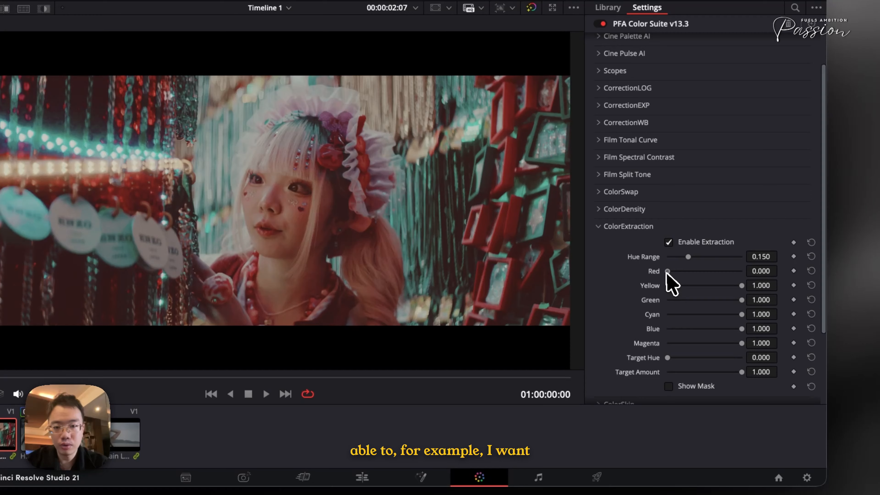
{"action": "left_click_drag", "start_coordinate": [742, 272], "coordinate": [671, 272]}
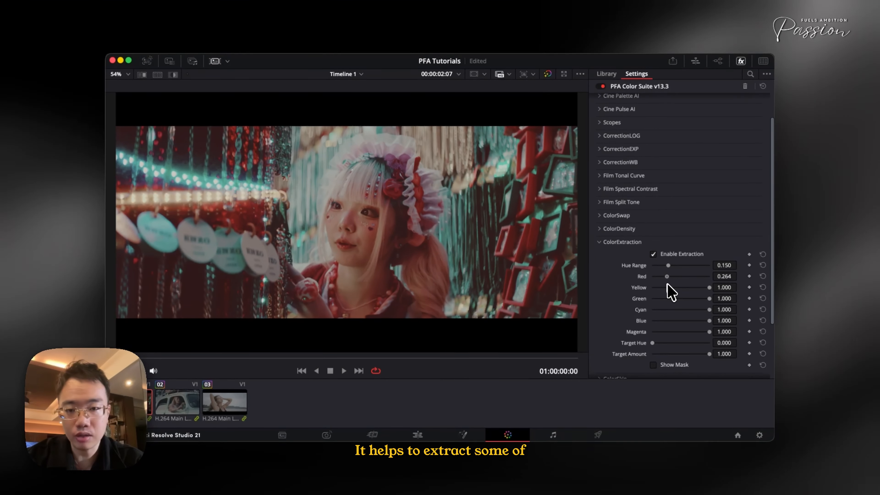
{"action": "left_click_drag", "start_coordinate": [688, 281], "coordinate": [665, 283]}
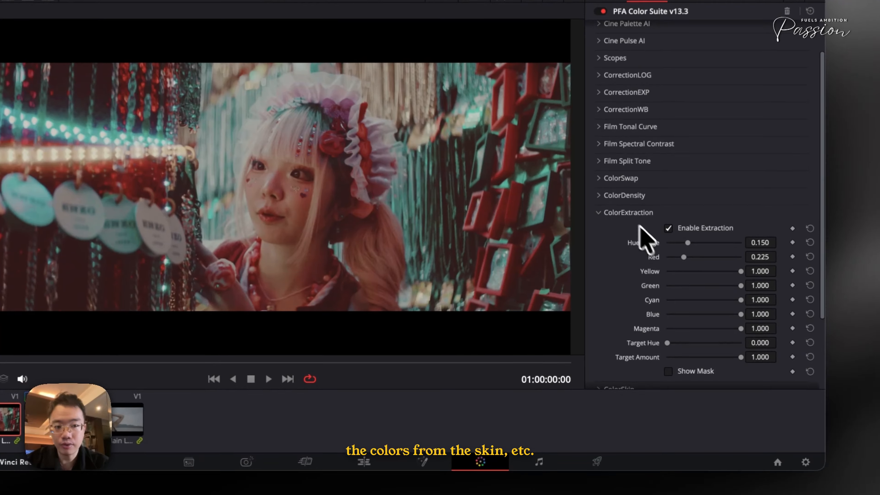
{"action": "left_click", "coordinate": [621, 245]}
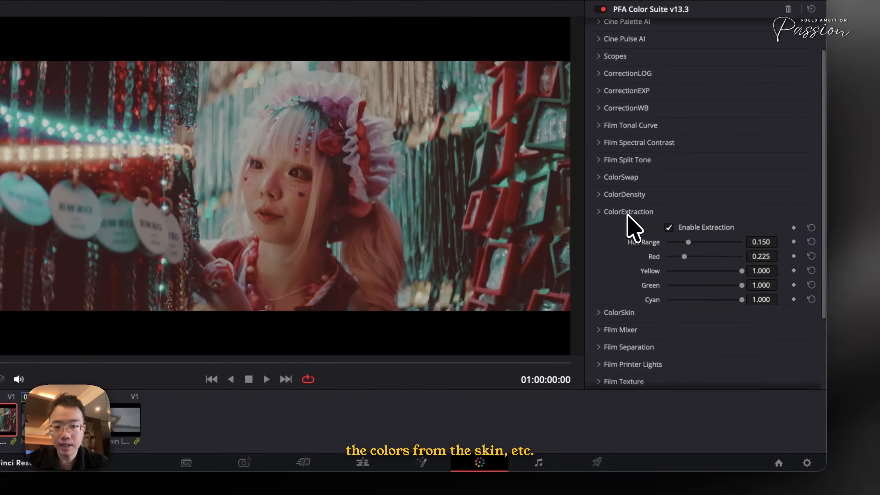
{"action": "key", "text": "super+d"}
{"action": "key", "text": "super+d"}
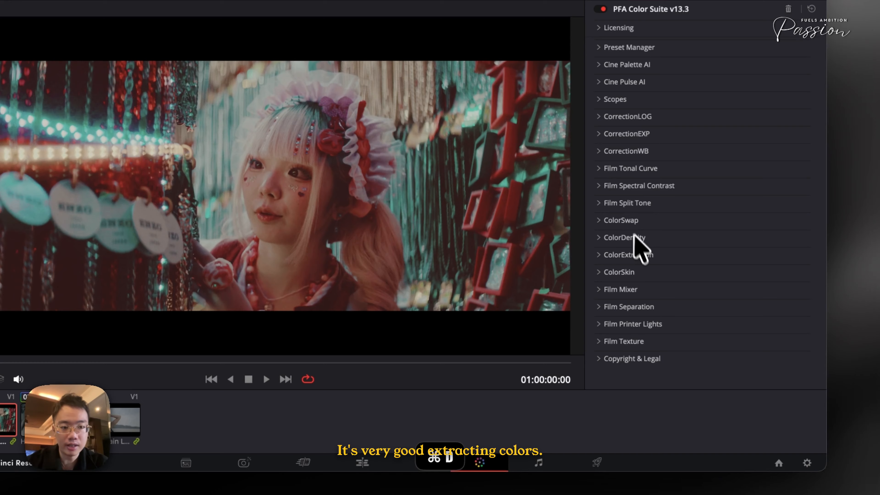
- Check the skintone map in ColorSkin, hide it, and set Skin Density to 0.209
{"action": "left_click", "coordinate": [621, 272]}
{"action": "scroll", "coordinate": [741, 342], "scroll_direction": "down", "scroll_amount": 2}
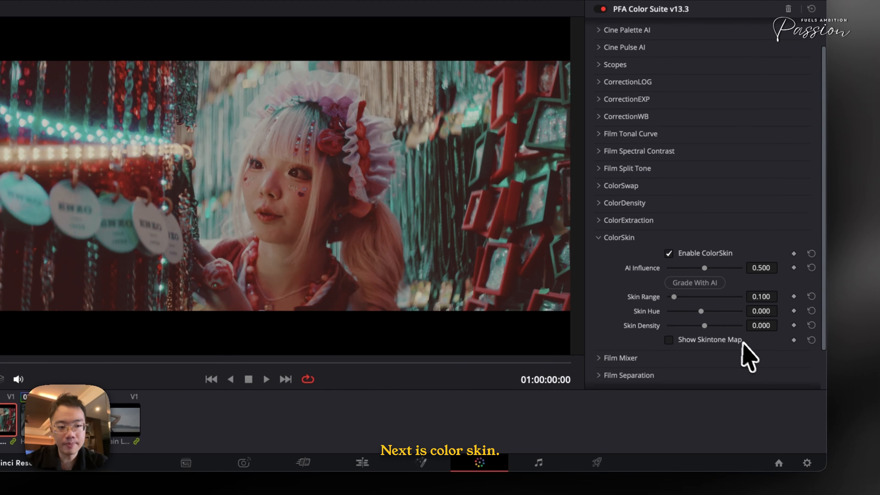
{"action": "left_click", "coordinate": [684, 340]}
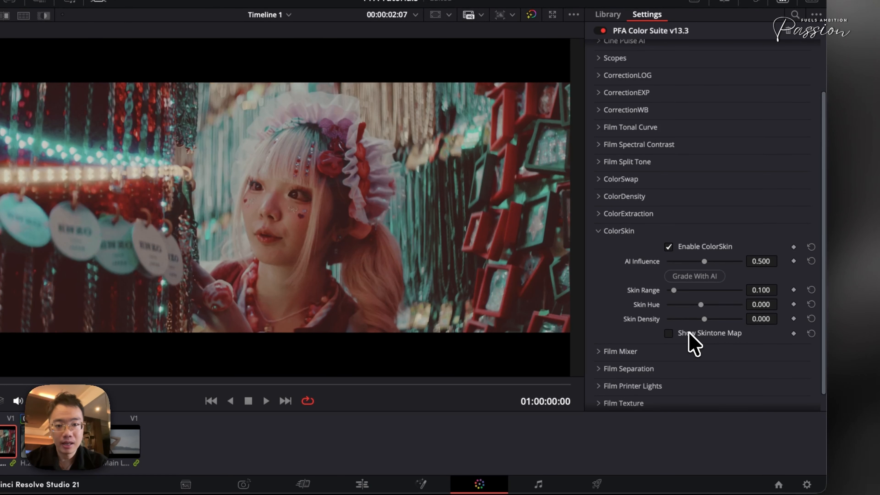
{"action": "left_click", "coordinate": [689, 333]}
{"action": "left_click", "coordinate": [688, 333]}
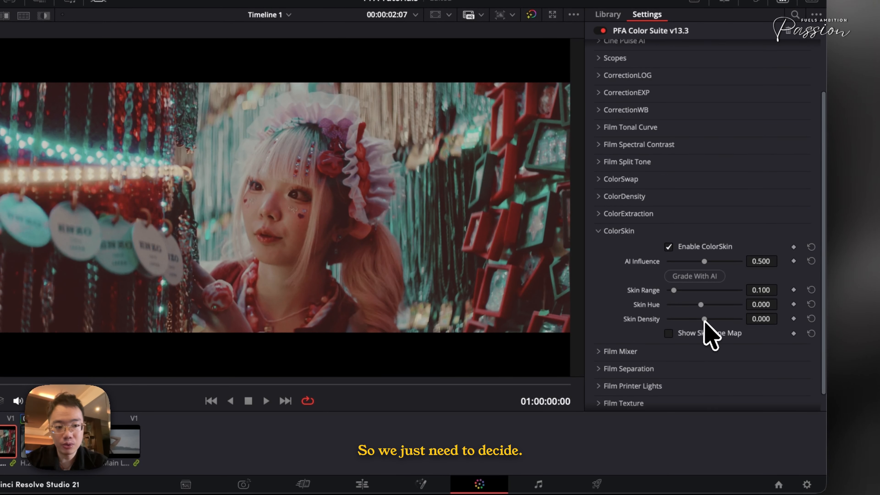
{"action": "mouse_move", "coordinate": [718, 319]}
{"action": "left_mouse_down"}
{"action": "mouse_move", "coordinate": [693, 319]}
{"action": "mouse_move", "coordinate": [713, 327]}
{"action": "left_mouse_up"}
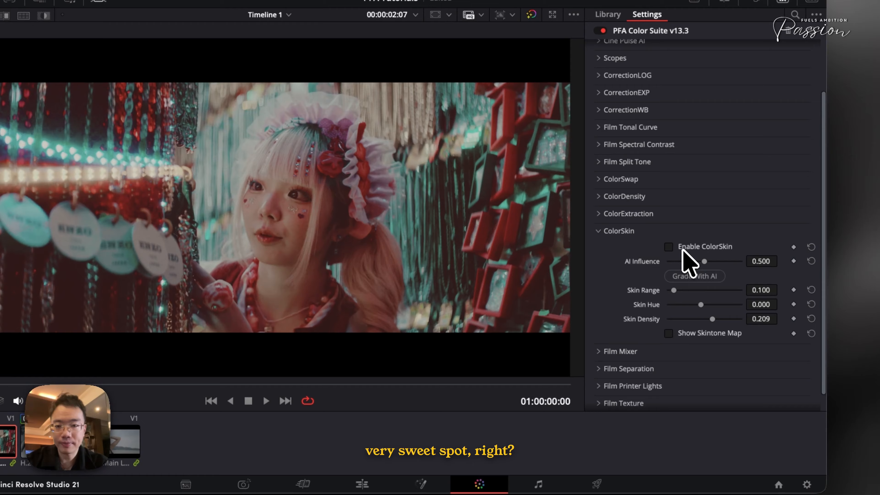
{"action": "left_click", "coordinate": [638, 231]}
- Expand Film Mixer and turn on the Vector Scope overlay, enlarging it and moving it over the red frames beside the woman
{"action": "left_click", "coordinate": [633, 311]}
{"action": "scroll", "coordinate": [633, 312], "scroll_direction": "down", "scroll_amount": 5}
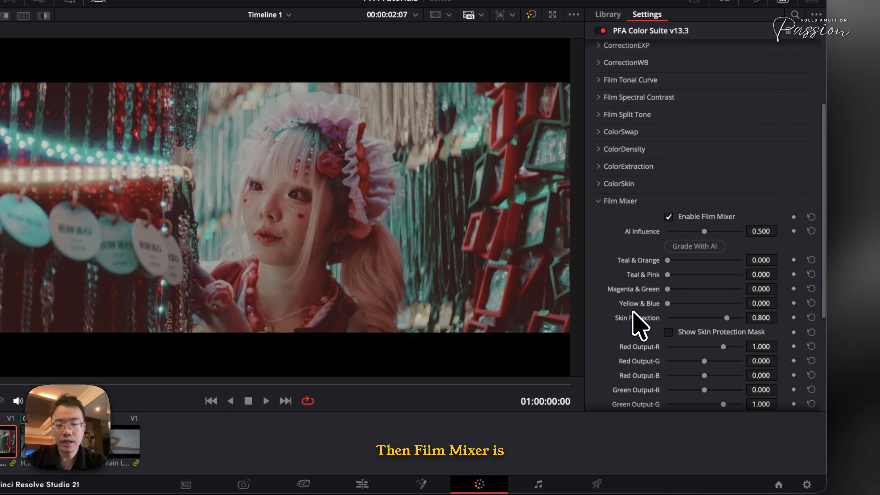
{"action": "scroll", "coordinate": [693, 194], "scroll_direction": "up", "scroll_amount": 5}
{"action": "left_click", "coordinate": [619, 126]}
{"action": "left_click", "coordinate": [680, 187]}
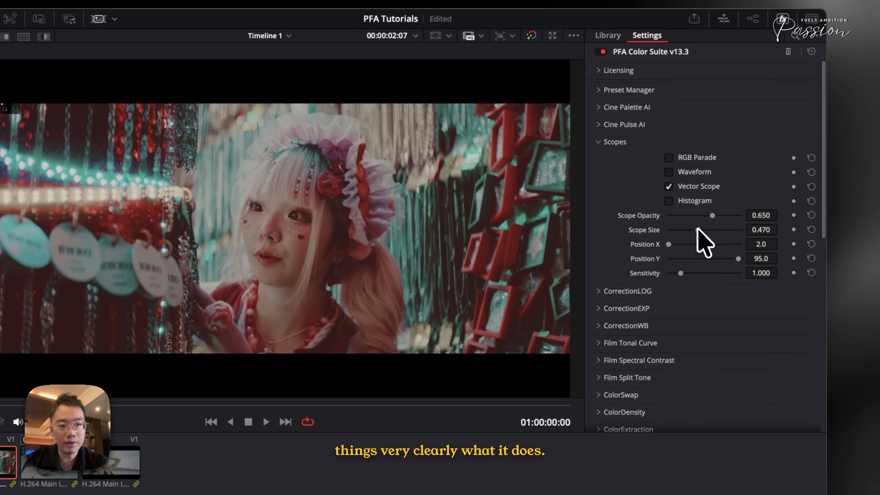
{"action": "left_click_drag", "start_coordinate": [697, 229], "coordinate": [779, 240]}
{"action": "left_click_drag", "start_coordinate": [670, 244], "coordinate": [699, 259]}
{"action": "scroll", "coordinate": [688, 330], "scroll_direction": "down", "scroll_amount": 15}
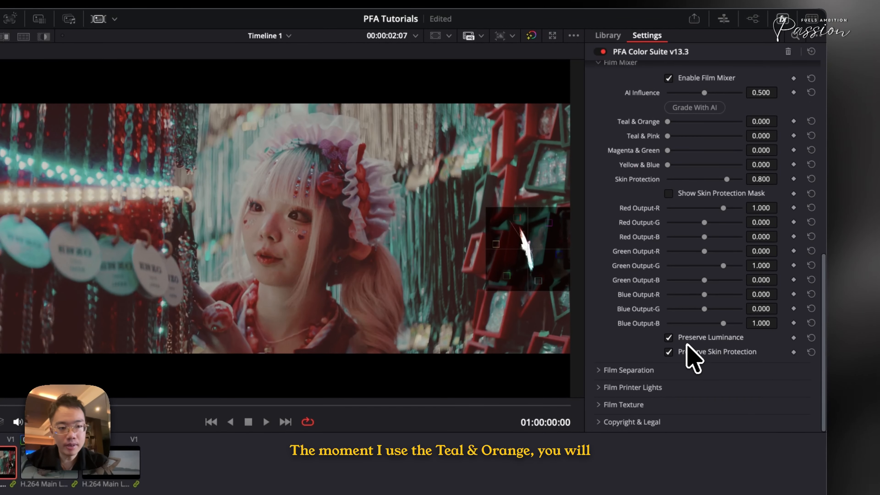
- In Film Mixer, try Teal & Orange at 1.000 and Teal & Pink at 1.000 in turn, resetting each to 0.000
{"action": "left_click_drag", "start_coordinate": [674, 122], "coordinate": [757, 126]}
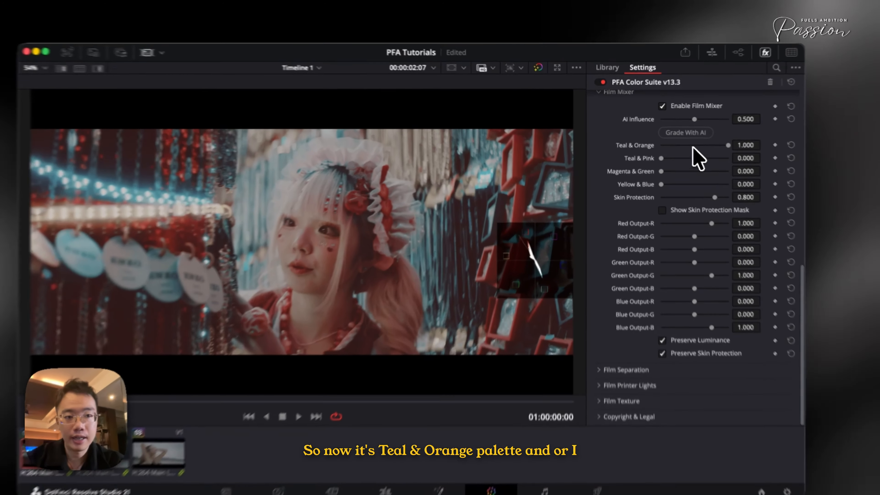
{"action": "left_click_drag", "start_coordinate": [681, 141], "coordinate": [728, 159]}
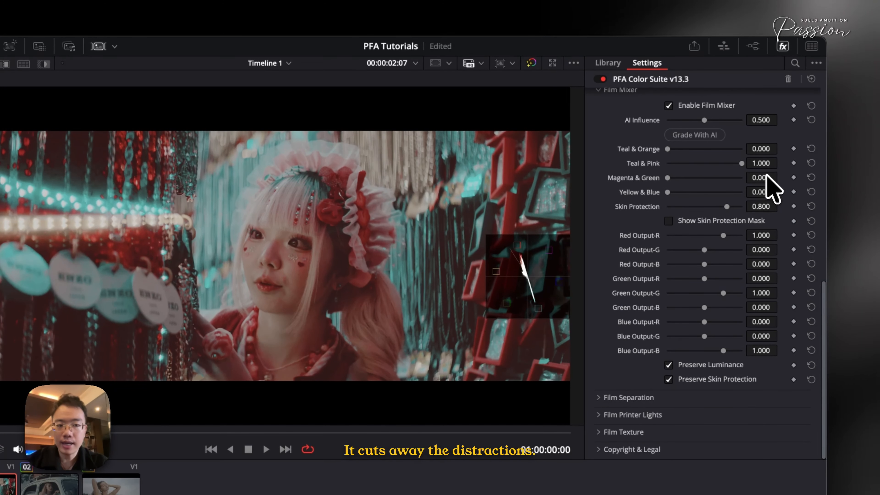
{"action": "left_click", "coordinate": [811, 163]}
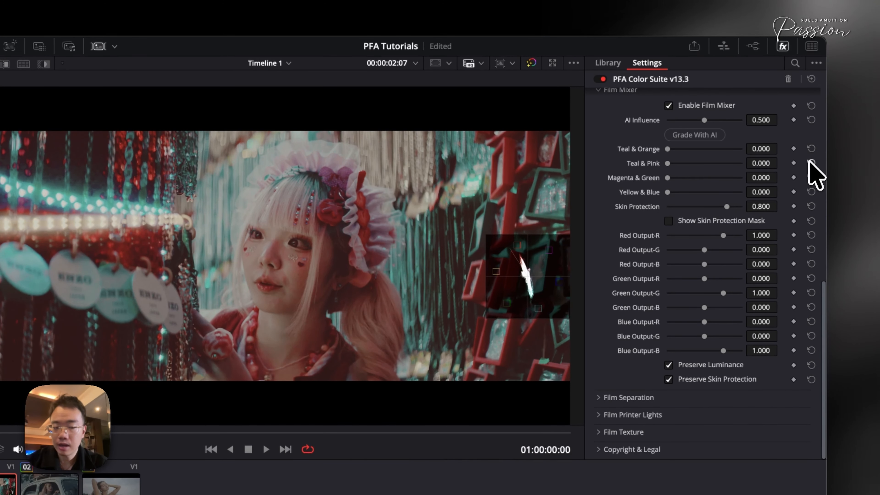
- Retry Teal & Orange in Film Mixer and Teal & Pink at 1.000, returning both to 0.000
{"action": "scroll", "coordinate": [627, 264], "scroll_direction": "up", "scroll_amount": 1}
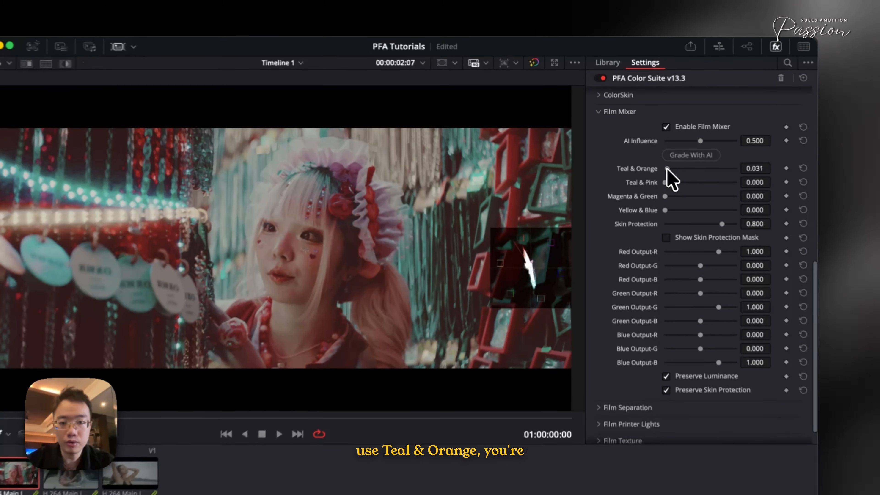
{"action": "left_click_drag", "start_coordinate": [653, 158], "coordinate": [606, 171]}
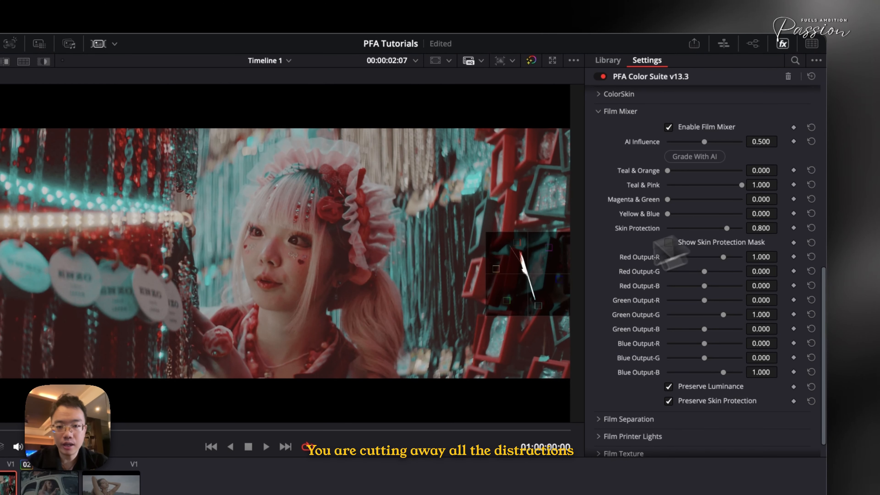
{"action": "left_click_drag", "start_coordinate": [674, 189], "coordinate": [589, 197]}
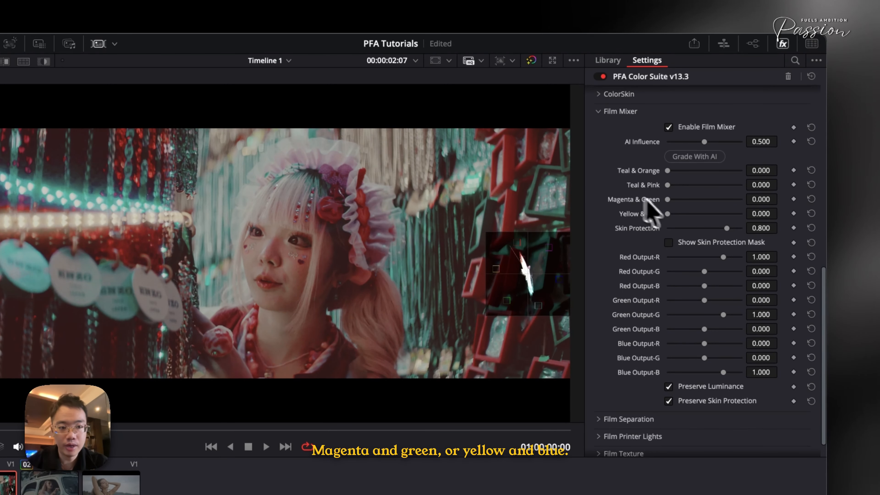
- Try Magenta & Green at 1.000 with Skin Protection at 0.000, restore Skin Protection to 0.800, and return Magenta & Green to 0.000
{"action": "left_click_drag", "start_coordinate": [667, 213], "coordinate": [786, 212]}
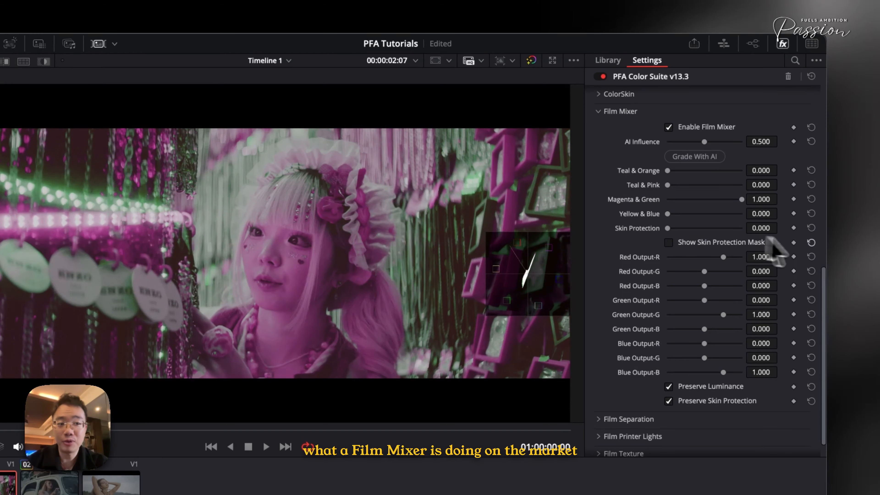
{"action": "left_click", "coordinate": [812, 227]}
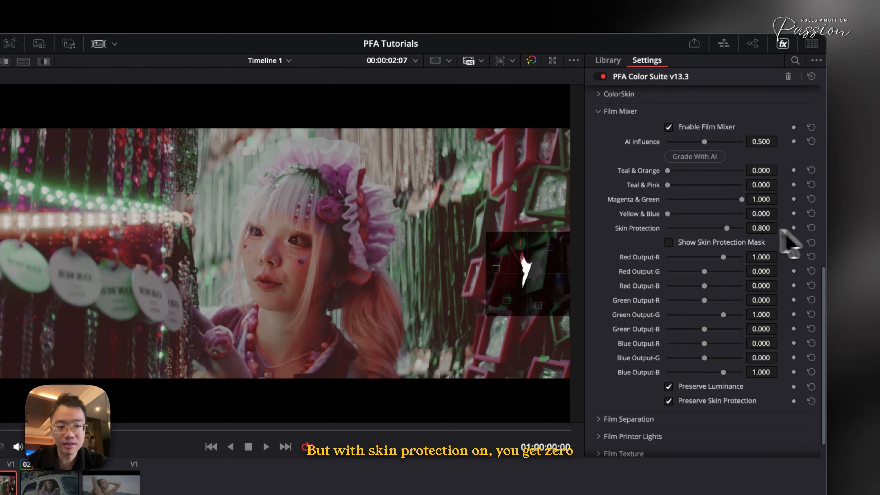
{"action": "left_click_drag", "start_coordinate": [740, 199], "coordinate": [602, 200]}
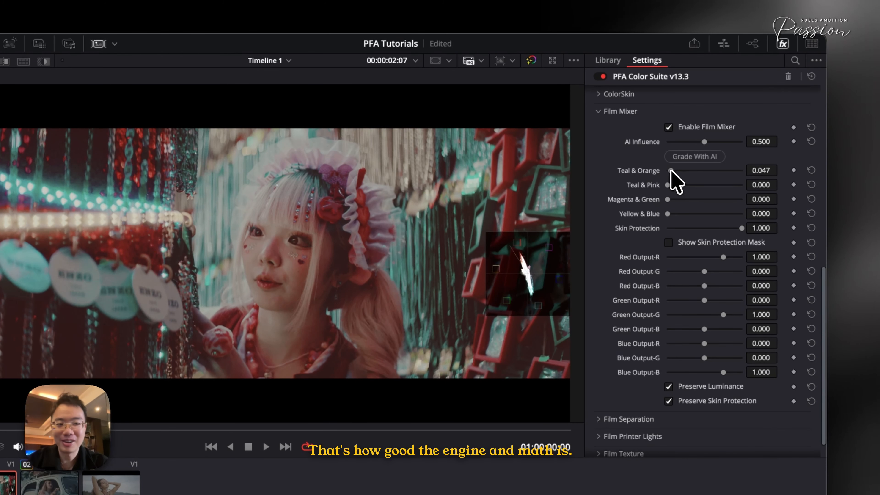
- In Film Mixer, set Skin Protection to 1.000, Teal & Orange to 0.488 and Red Output-R to 0.926, and compare the grade before and after
{"action": "left_click_drag", "start_coordinate": [705, 174], "coordinate": [704, 176]}
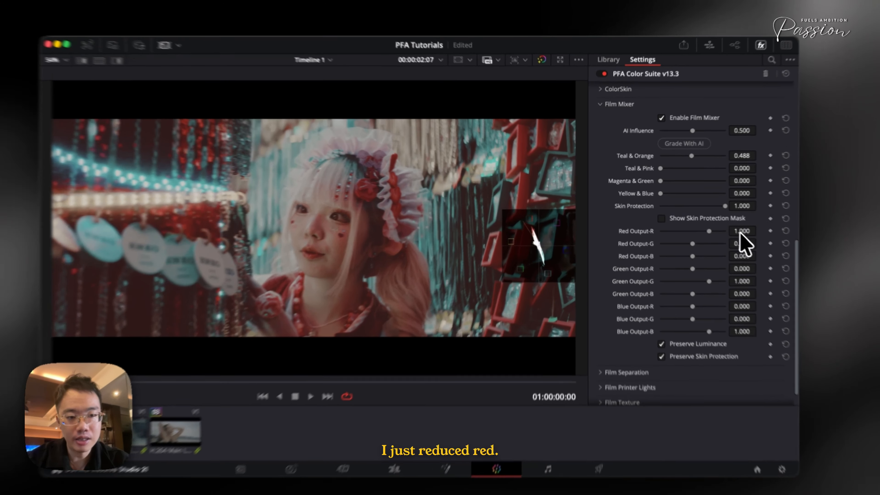
{"action": "left_click_drag", "start_coordinate": [739, 231], "coordinate": [703, 236]}
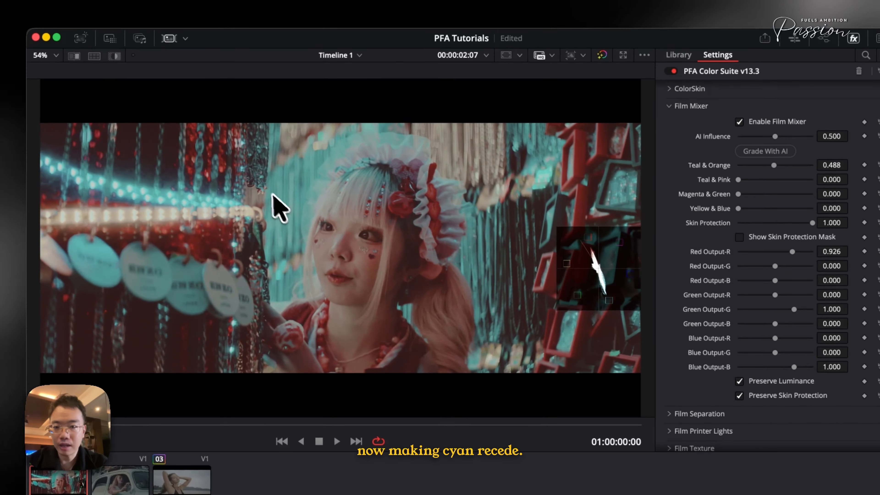
{"action": "key", "text": "super+d"}
{"action": "key", "text": "super+d"}
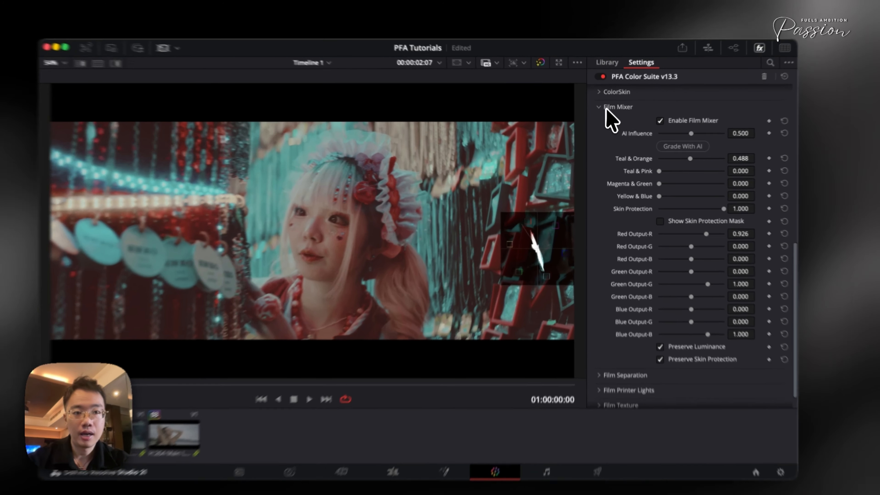
- Collapse Film Mixer, set Red ↔ Cyan in Film Separation to -0.189, and compare the grade before and after
{"action": "left_click", "coordinate": [612, 114]}
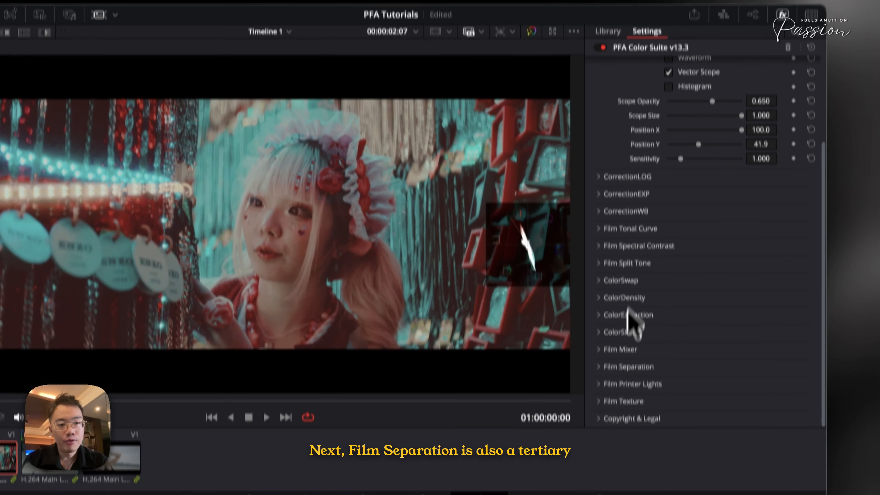
{"action": "left_click", "coordinate": [615, 332]}
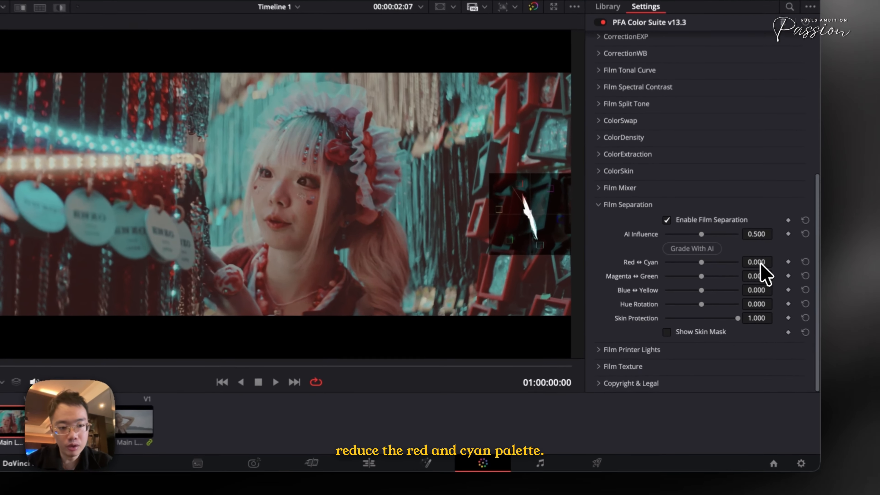
{"action": "left_click_drag", "start_coordinate": [760, 267], "coordinate": [657, 287]}
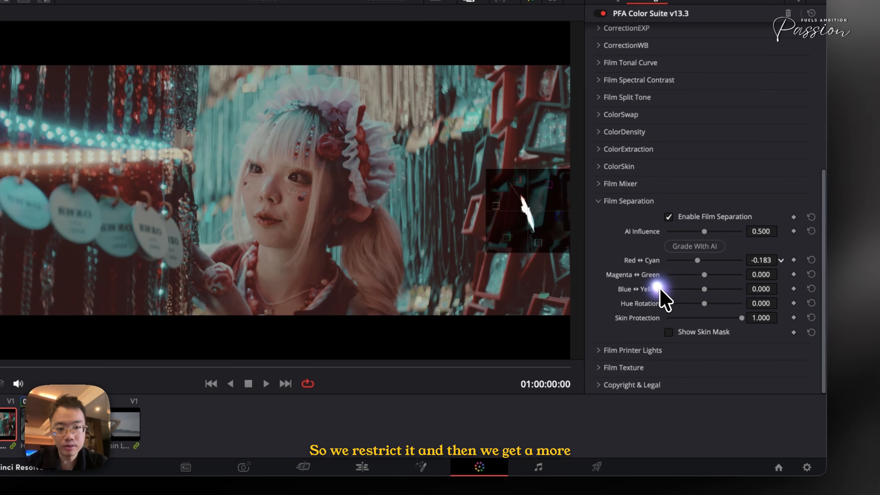
{"action": "key", "text": "super+d"}
{"action": "key", "text": "super+d"}
{"action": "key", "text": "super+d"}
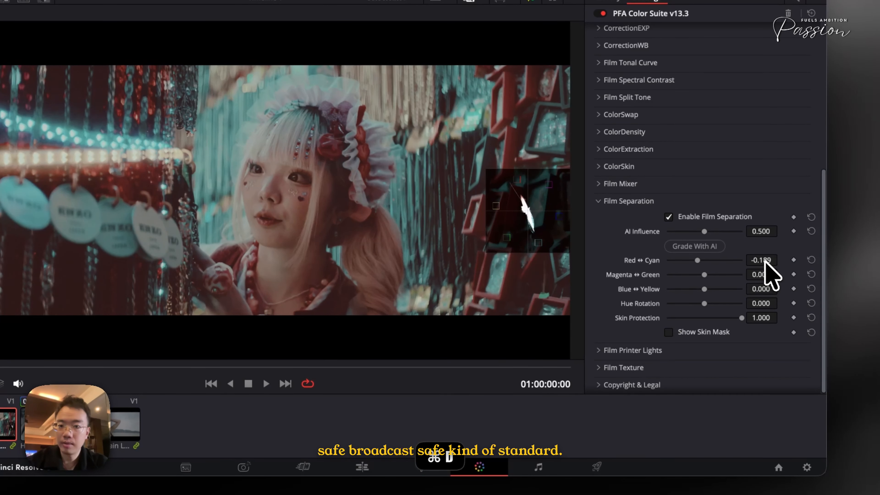
{"action": "key", "text": "super+d"}
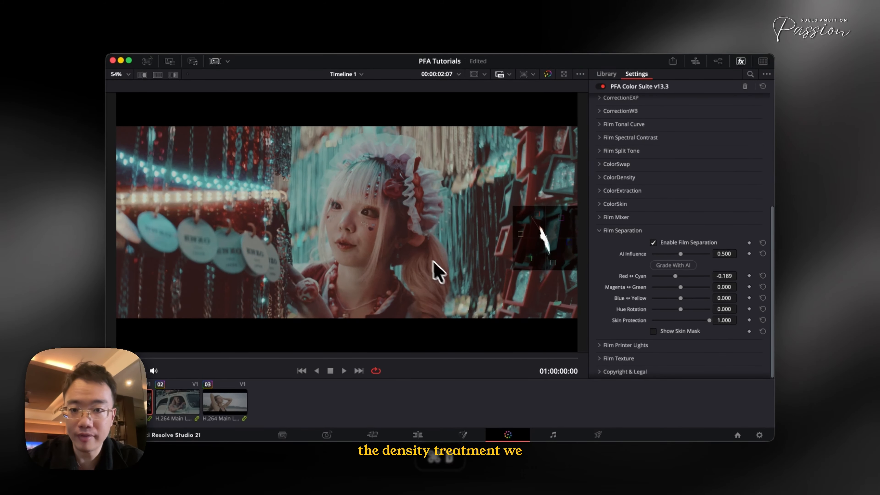
{"action": "key", "text": "super+d"}
{"action": "key", "text": "super+d"}
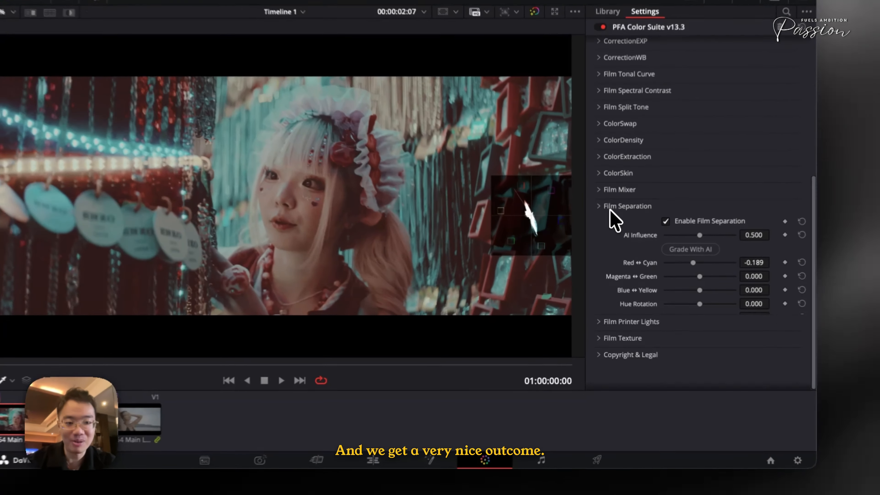
- Collapse Film Separation, expand Film Printer Lights, and set Green and Yellow to 0.411 each for a vintage look
{"action": "left_click", "coordinate": [611, 230]}
{"action": "left_click", "coordinate": [618, 345]}
{"action": "scroll", "coordinate": [623, 362], "scroll_direction": "down", "scroll_amount": 5}
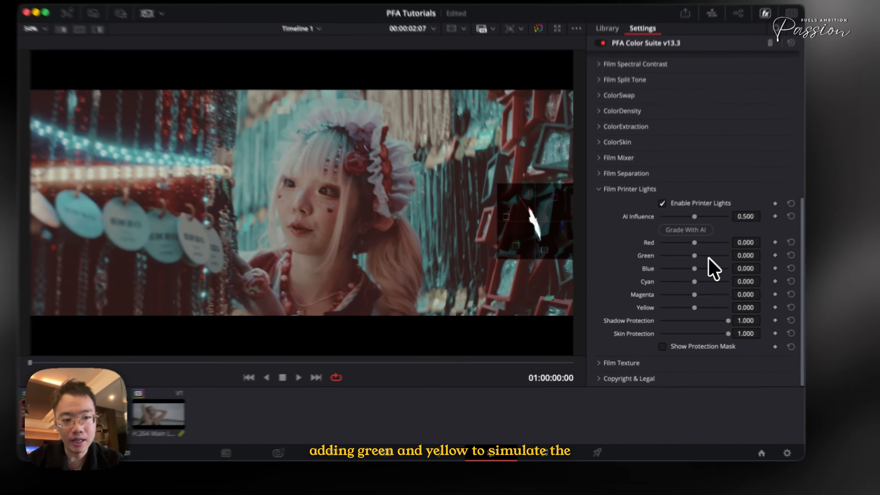
{"action": "left_click", "coordinate": [692, 267]}
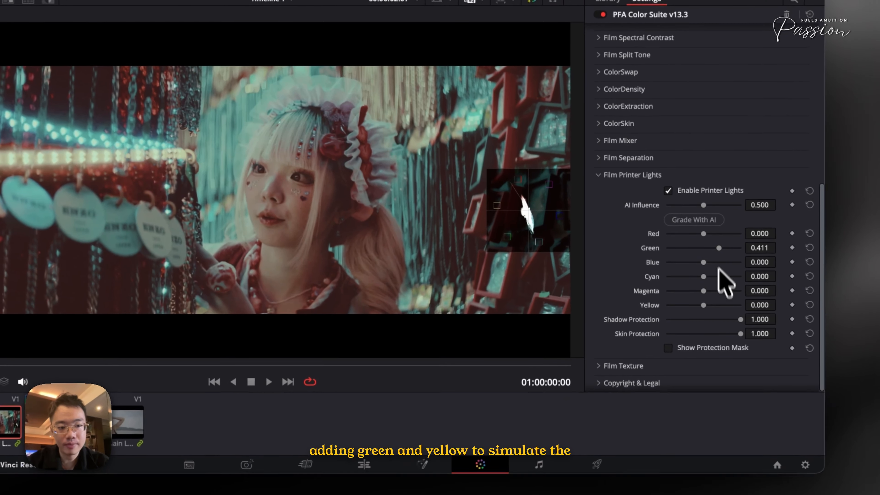
{"action": "left_click", "coordinate": [692, 312]}
{"action": "key", "text": "super+d"}
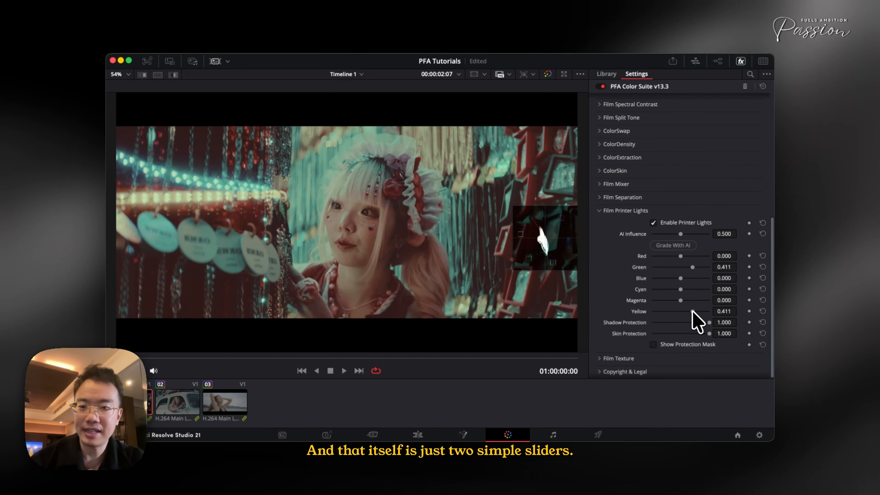
- Check the protection mask in Film Printer Lights, hide it, and reduce Green to 0.240
{"action": "left_click", "coordinate": [664, 345]}
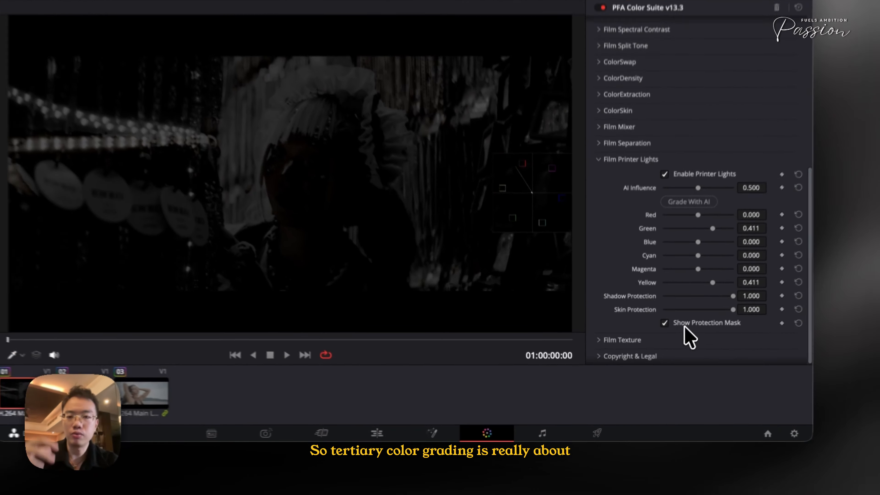
{"action": "left_click", "coordinate": [669, 347]}
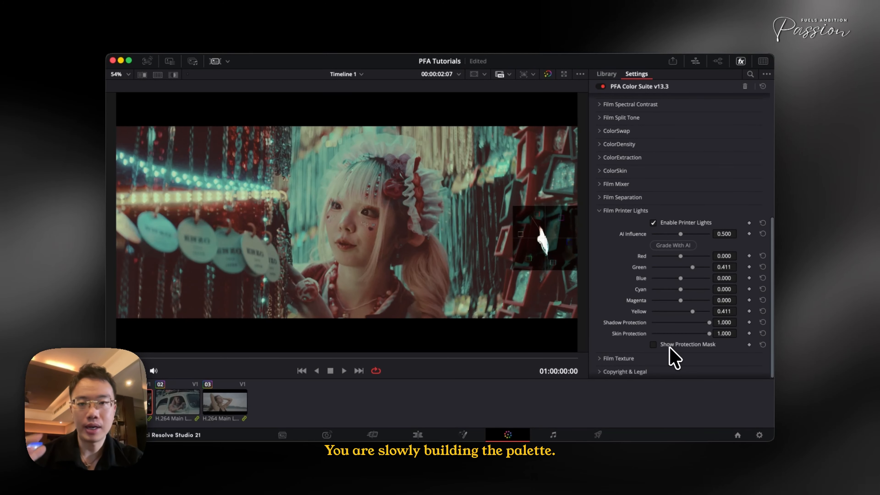
{"action": "scroll", "coordinate": [670, 349], "scroll_direction": "up", "scroll_amount": 1}
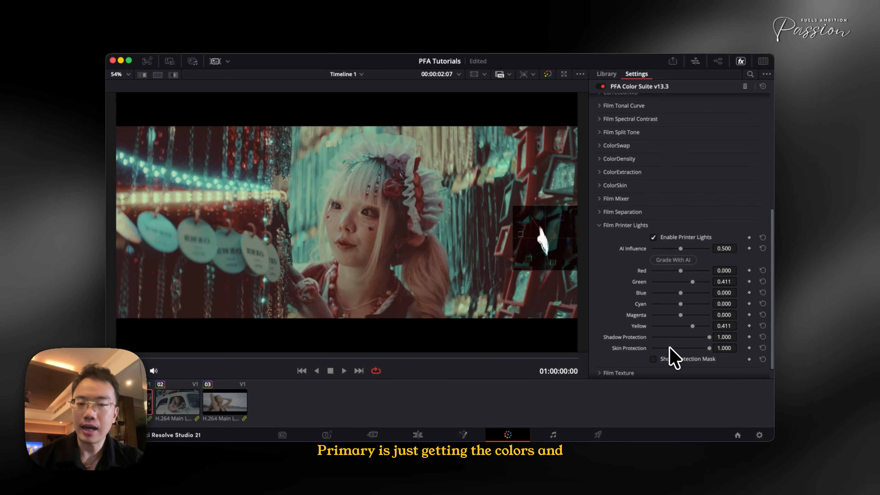
{"action": "scroll", "coordinate": [670, 348], "scroll_direction": "down", "scroll_amount": 1}
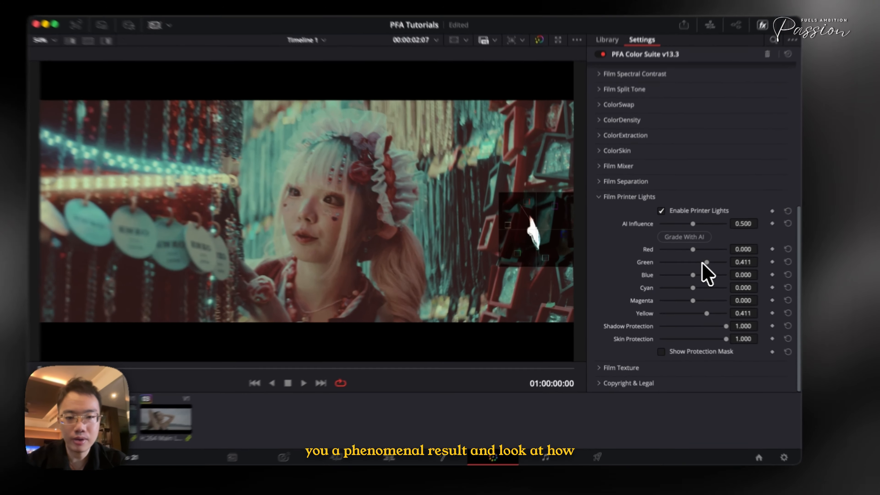
{"action": "left_click_drag", "start_coordinate": [688, 266], "coordinate": [687, 266]}
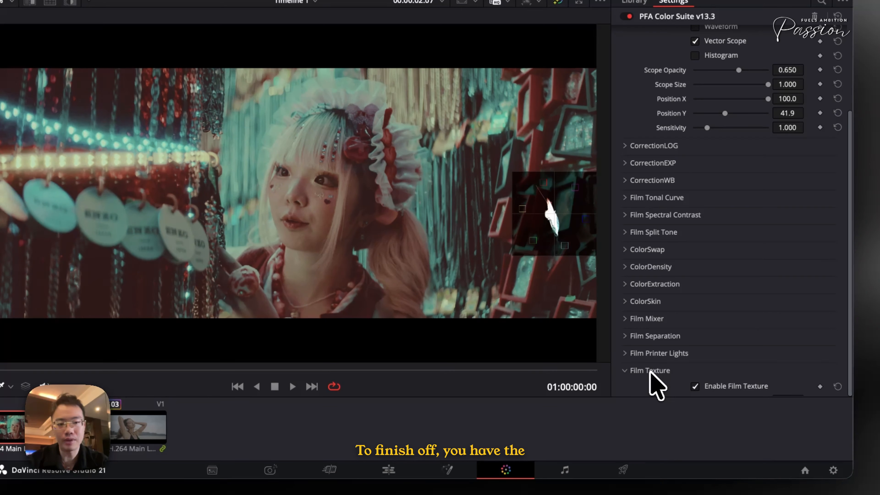
- In Film Texture, set Grain Amount to 0.279, Midtone Response to 0.085 and Shadow Response to 0.543 while inspecting the woman's face up close
{"action": "scroll", "coordinate": [650, 374], "scroll_direction": "down", "scroll_amount": 10}
{"action": "scroll", "coordinate": [654, 382], "scroll_direction": "up", "scroll_amount": 5}
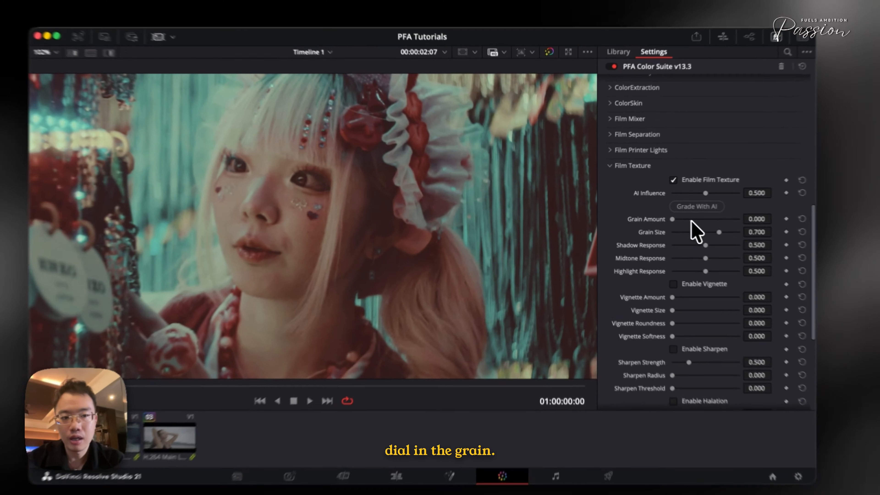
{"action": "left_click", "coordinate": [668, 217]}
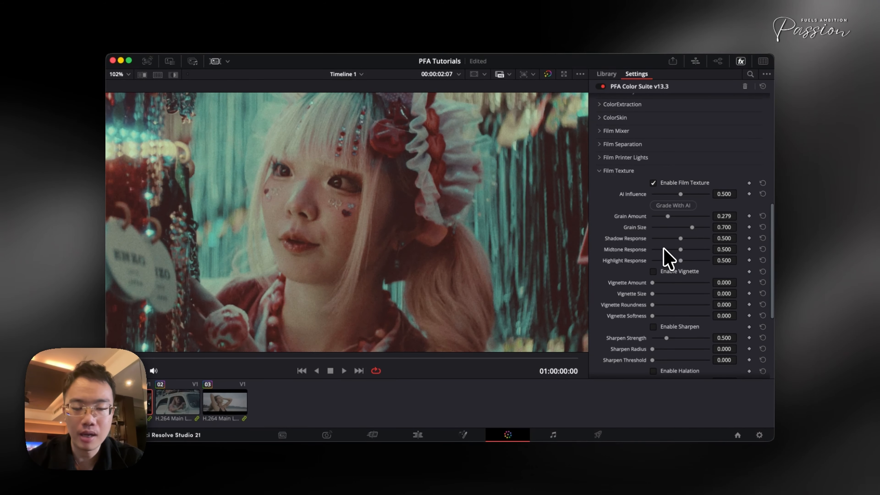
{"action": "left_click", "coordinate": [663, 249]}
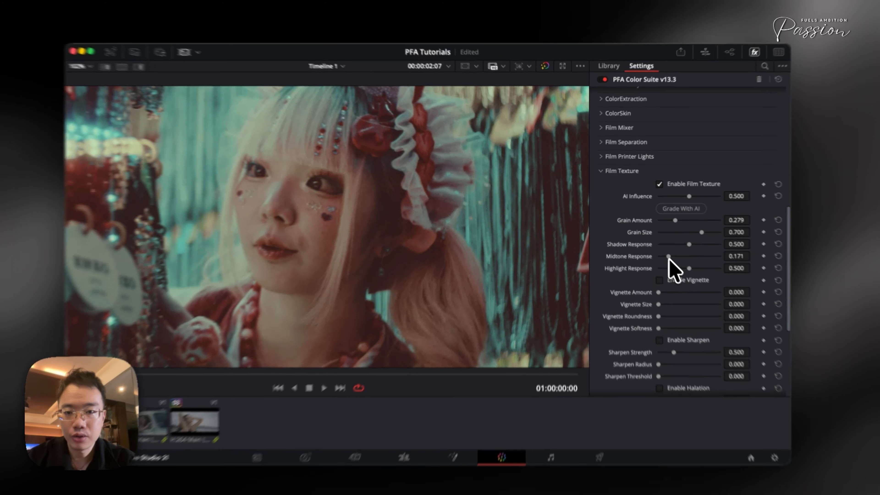
{"action": "mouse_move", "coordinate": [662, 251]}
{"action": "left_mouse_down"}
{"action": "mouse_move", "coordinate": [680, 253]}
{"action": "mouse_move", "coordinate": [658, 258]}
{"action": "left_mouse_up"}
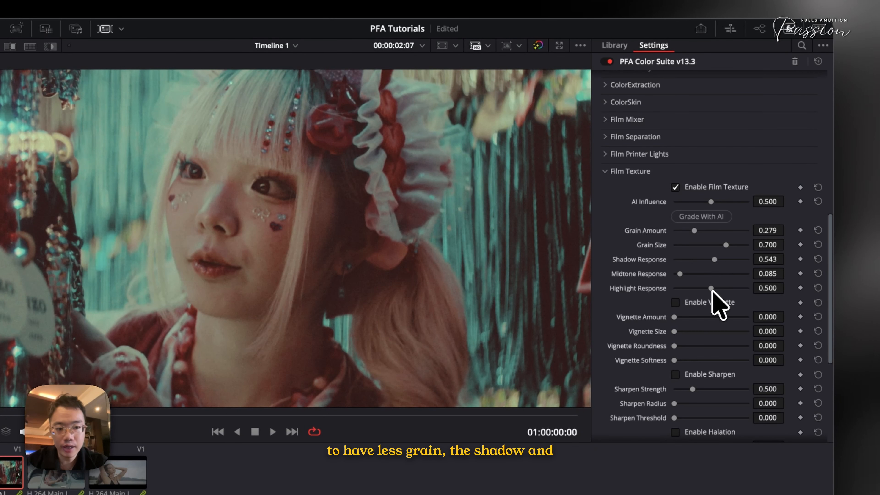
- Fit the whole frame in the viewer, turn off the Vector Scope overlay, and play back the graded clip
{"action": "key", "text": "shift+z"}
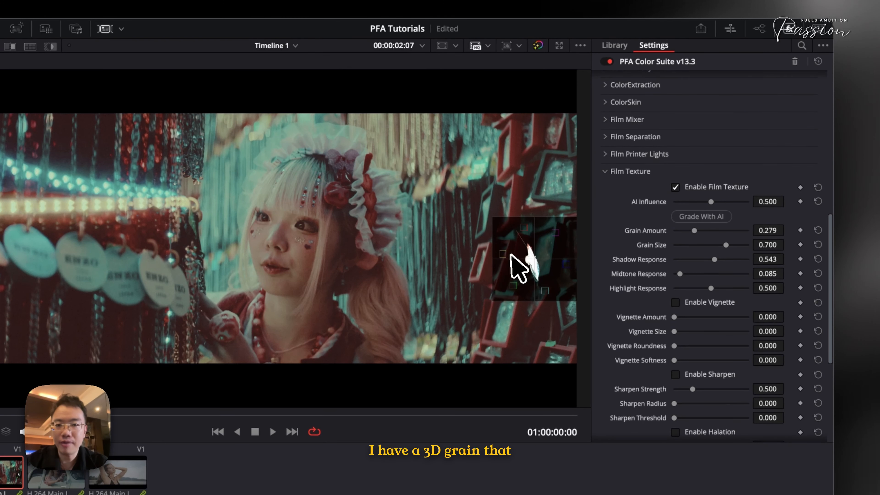
{"action": "scroll", "coordinate": [620, 197], "scroll_direction": "up", "scroll_amount": 10}
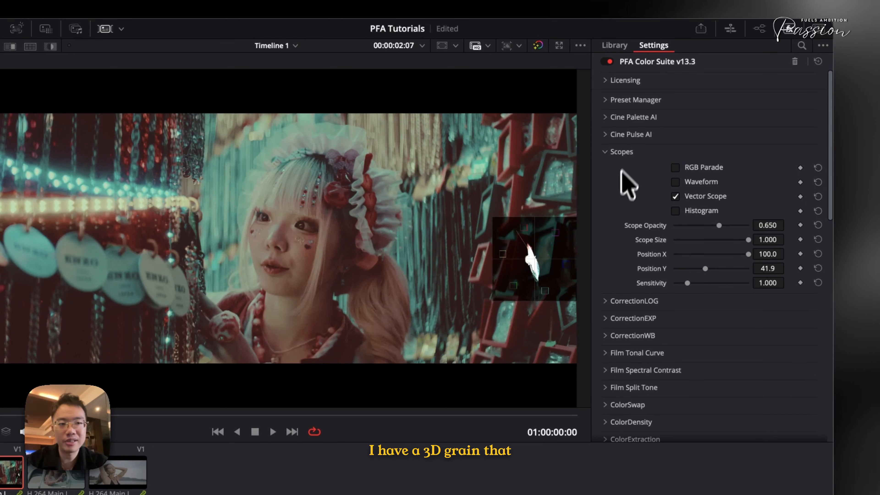
{"action": "left_click", "coordinate": [675, 196]}
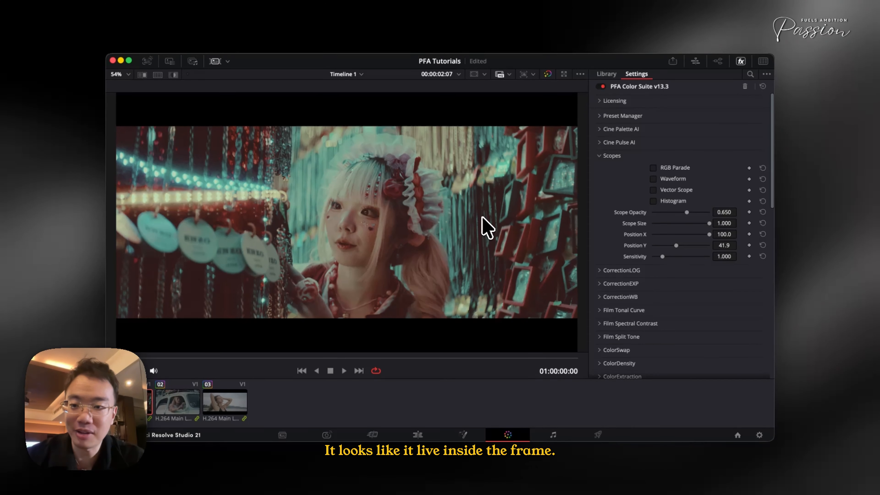
{"action": "key", "text": "space"}
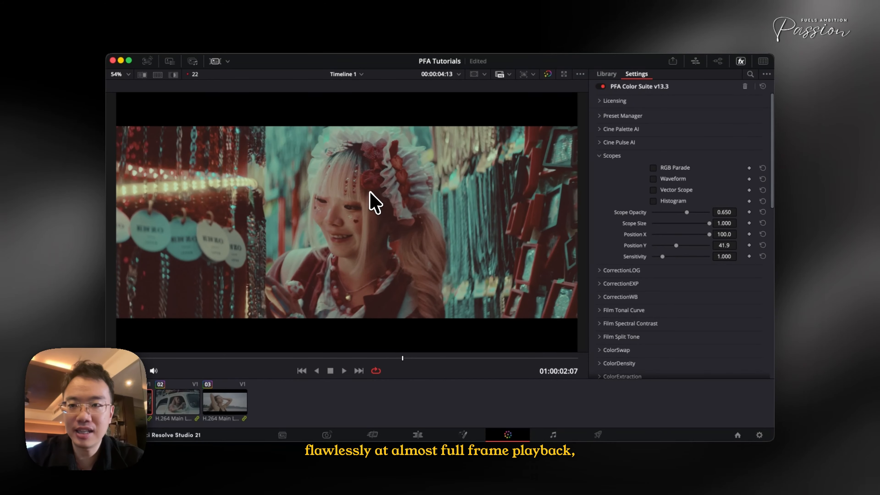
- Disable Film Texture, play the clip to compare playback speed without it, and enable Film Texture again
{"action": "scroll", "coordinate": [691, 328], "scroll_direction": "down", "scroll_amount": 15}
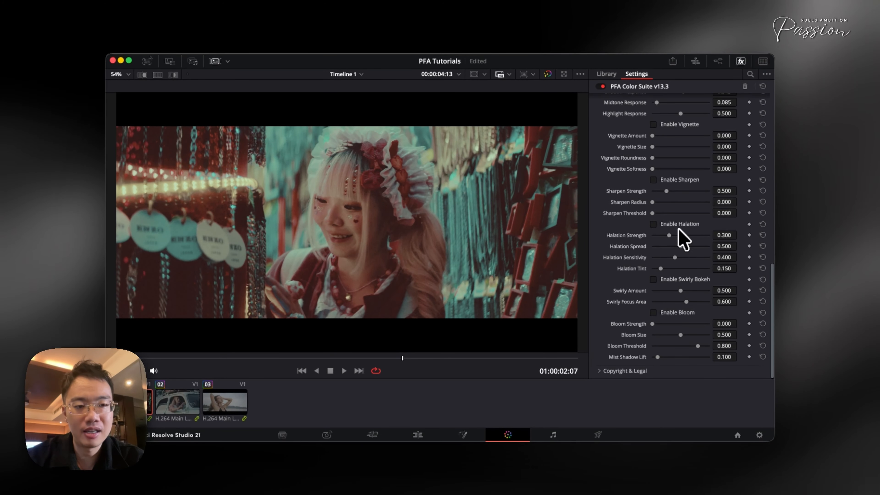
{"action": "scroll", "coordinate": [679, 243], "scroll_direction": "up", "scroll_amount": 6}
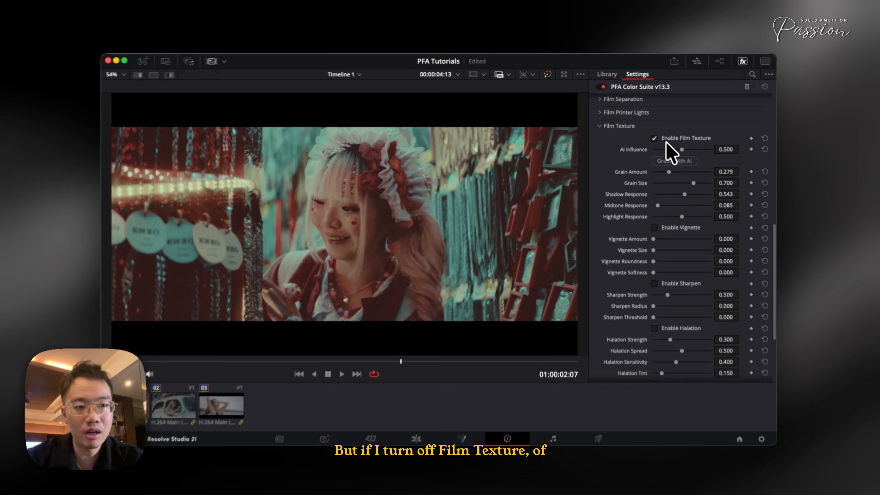
{"action": "left_click", "coordinate": [658, 138]}
{"action": "key", "text": "space"}
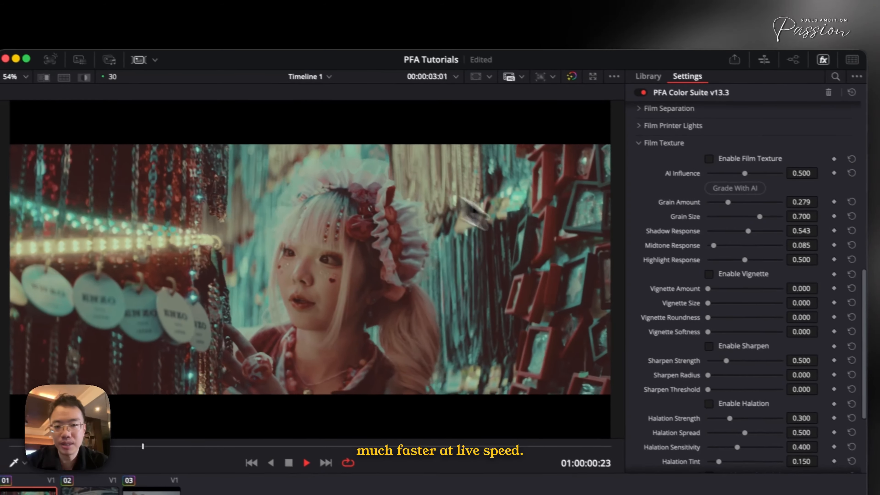
{"action": "key", "text": "space"}
{"action": "left_click", "coordinate": [696, 165]}
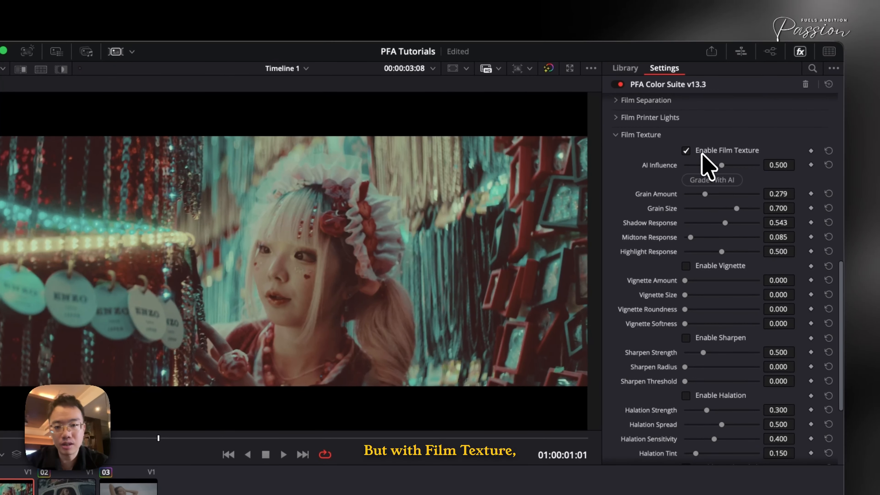
- Play back the graded clip and store its grade as an AI training sample in Cine Pulse AI
{"action": "key", "text": "space"}
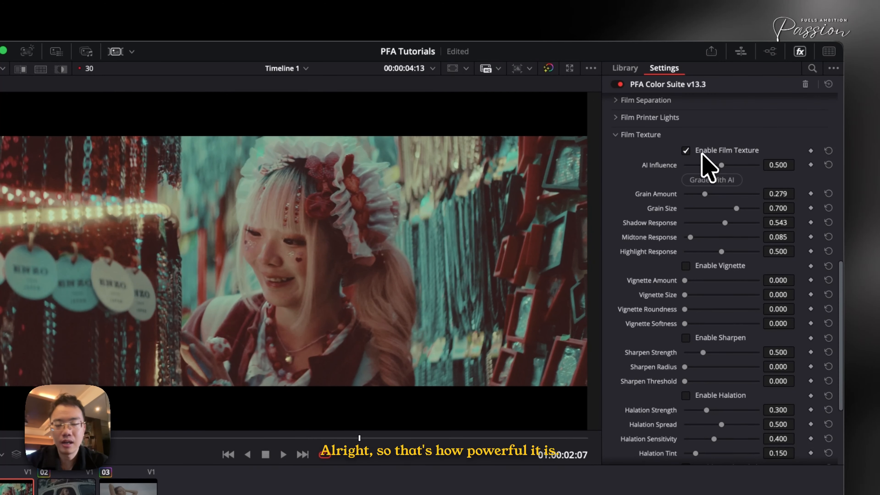
{"action": "scroll", "coordinate": [660, 227], "scroll_direction": "up", "scroll_amount": 10}
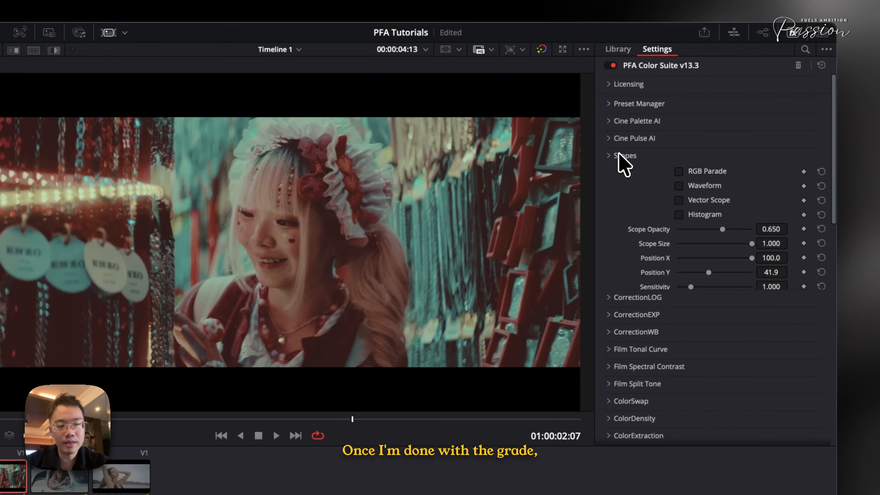
{"action": "left_click", "coordinate": [631, 174]}
{"action": "left_click", "coordinate": [629, 138]}
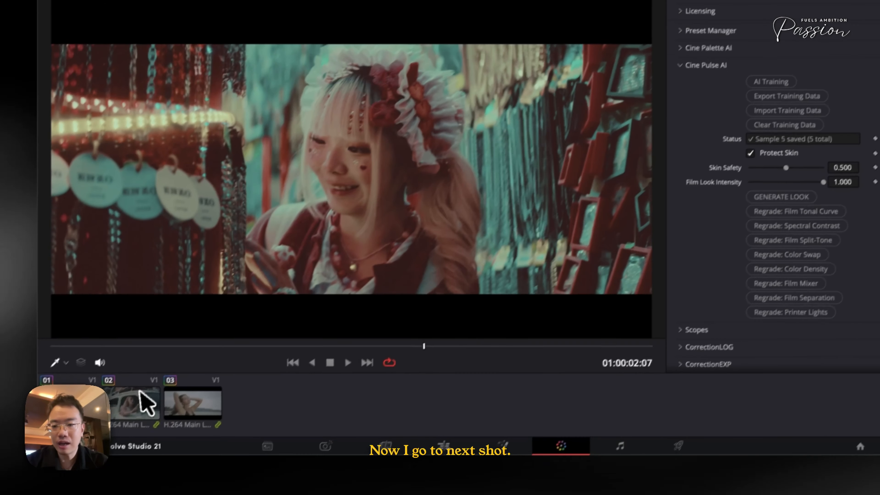
- Select clip 02, the woman in the car, and grade its CorrectionLOG with AI
{"action": "left_click", "coordinate": [83, 467]}
{"action": "scroll", "coordinate": [672, 320], "scroll_direction": "down", "scroll_amount": 8}
{"action": "left_click", "coordinate": [610, 257]}
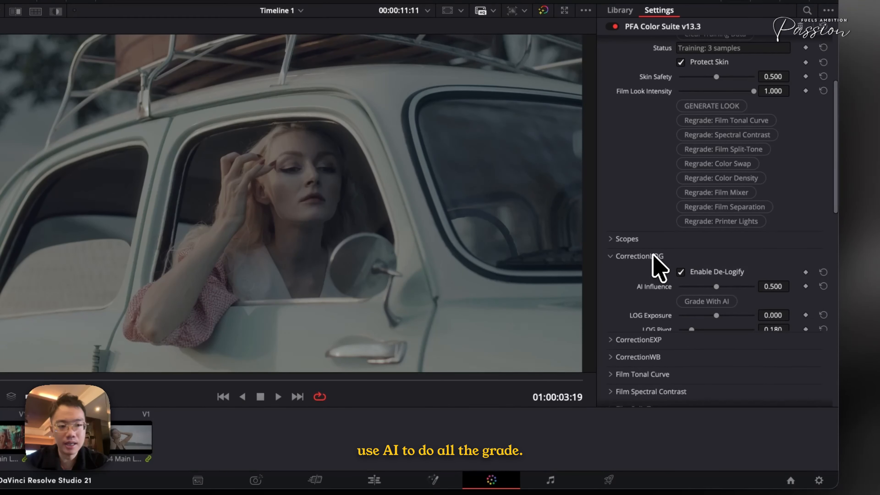
{"action": "left_click", "coordinate": [716, 308]}
{"action": "scroll", "coordinate": [671, 297], "scroll_direction": "down", "scroll_amount": 5}
- Grade the exposure correction and white balance of clip 02 with AI
{"action": "left_click", "coordinate": [670, 299]}
{"action": "scroll", "coordinate": [669, 304], "scroll_direction": "down", "scroll_amount": 5}
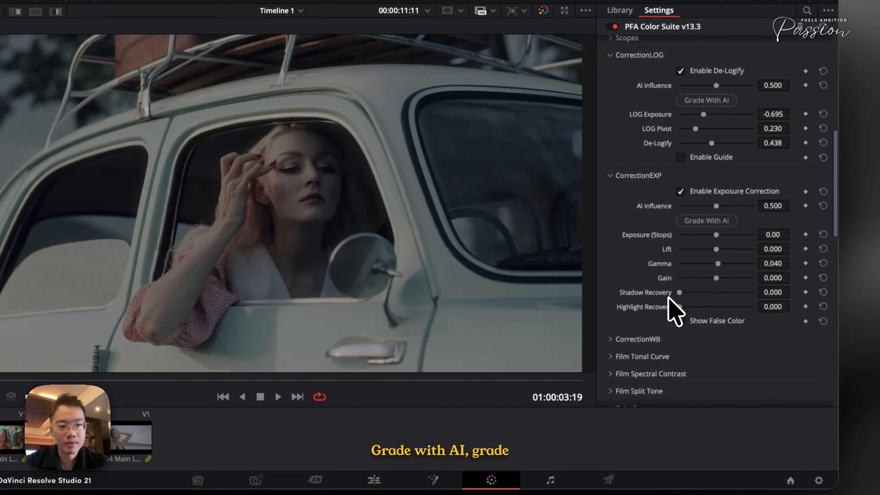
{"action": "left_click", "coordinate": [645, 303]}
{"action": "scroll", "coordinate": [659, 329], "scroll_direction": "down", "scroll_amount": 1}
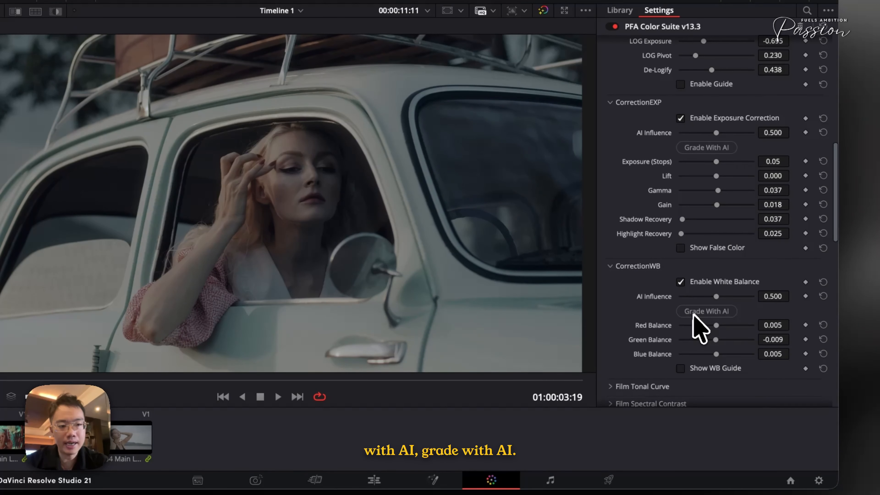
- Refine CorrectionLOG on clip 02, setting De-Logify to 0.505 and LOG Exposure to -0.078
{"action": "scroll", "coordinate": [644, 307], "scroll_direction": "up", "scroll_amount": 5}
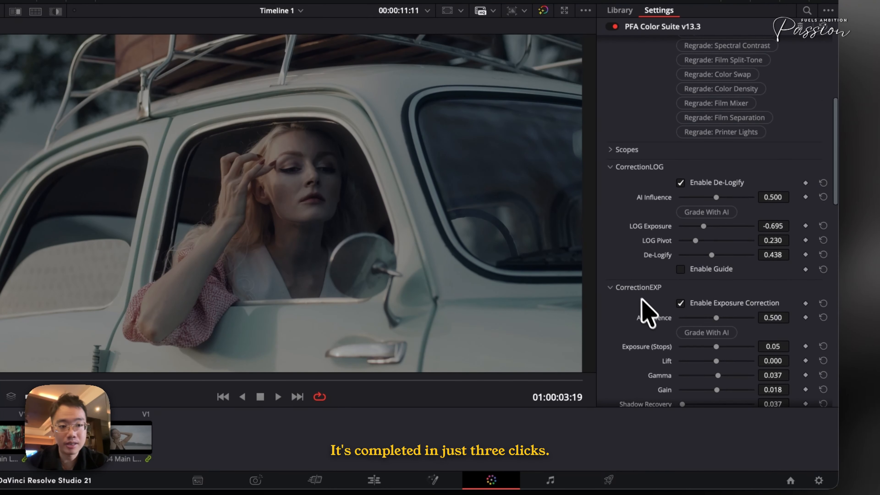
{"action": "left_click", "coordinate": [636, 287]}
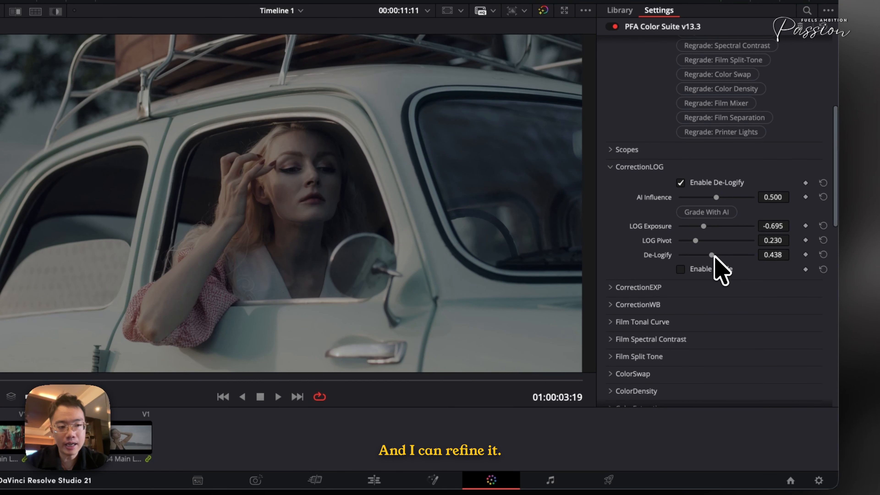
{"action": "left_click_drag", "start_coordinate": [713, 255], "coordinate": [718, 255]}
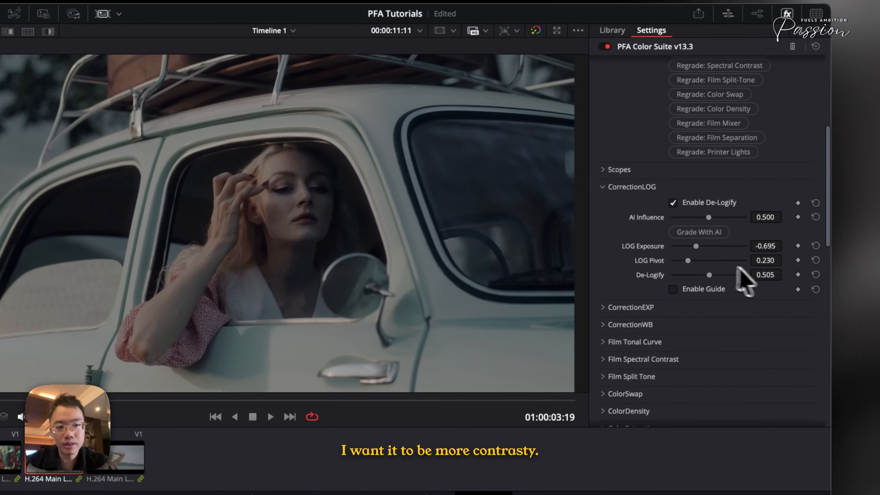
{"action": "left_click_drag", "start_coordinate": [696, 246], "coordinate": [708, 247]}
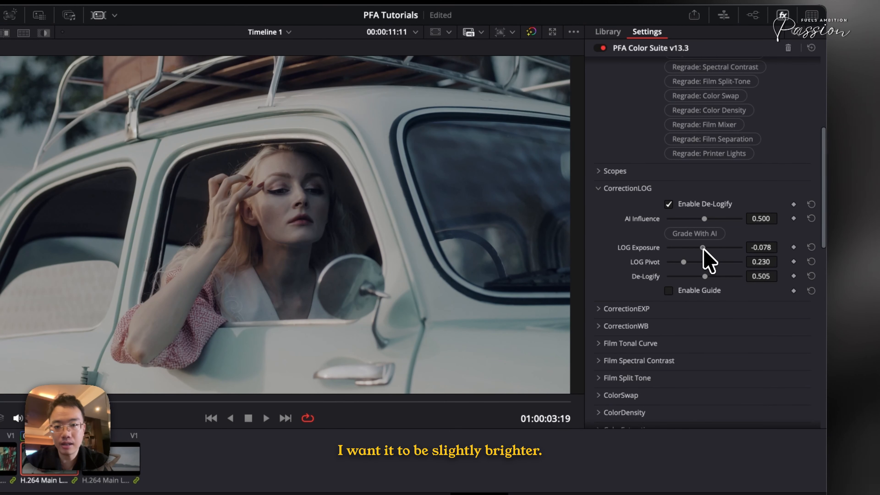
- Generate a film look for clip 02 with Cine Pulse AI, with skin protection on and Film Look Intensity at 1.000
{"action": "left_click", "coordinate": [629, 189]}
{"action": "scroll", "coordinate": [656, 215], "scroll_direction": "up", "scroll_amount": 5}
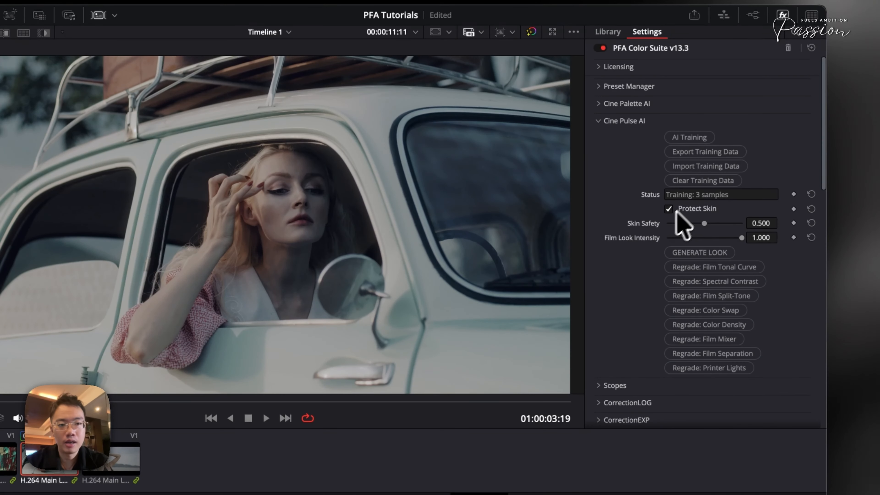
{"action": "left_click", "coordinate": [689, 253]}
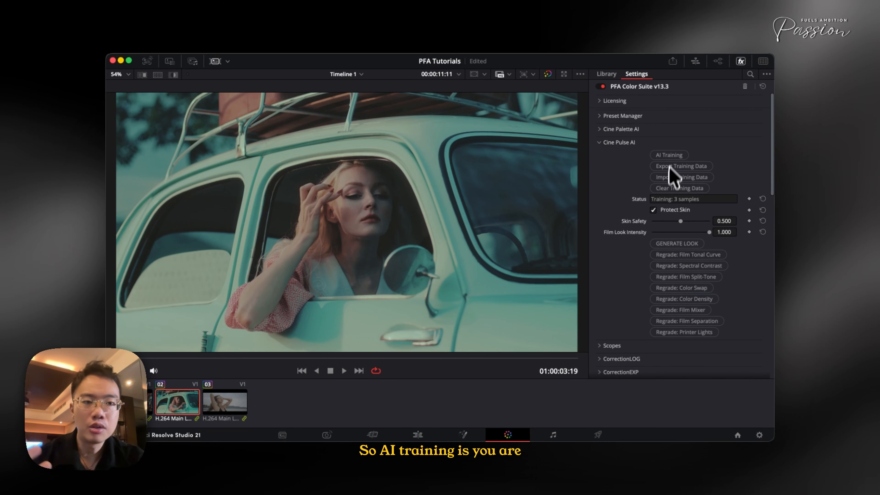
- Generate another Cine Pulse AI look for clip 02 and compare the shot with the grade off and on
{"action": "scroll", "coordinate": [680, 260], "scroll_direction": "down", "scroll_amount": 8}
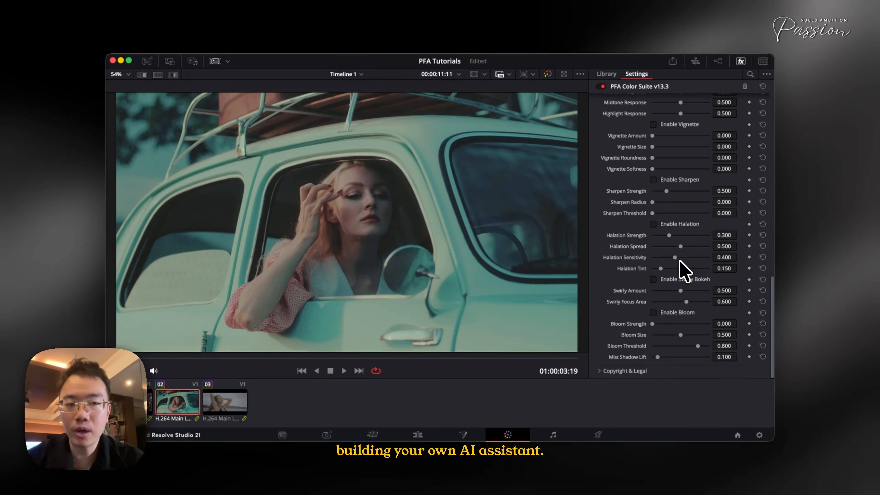
{"action": "scroll", "coordinate": [680, 261], "scroll_direction": "up", "scroll_amount": 5}
{"action": "scroll", "coordinate": [680, 261], "scroll_direction": "up", "scroll_amount": 3}
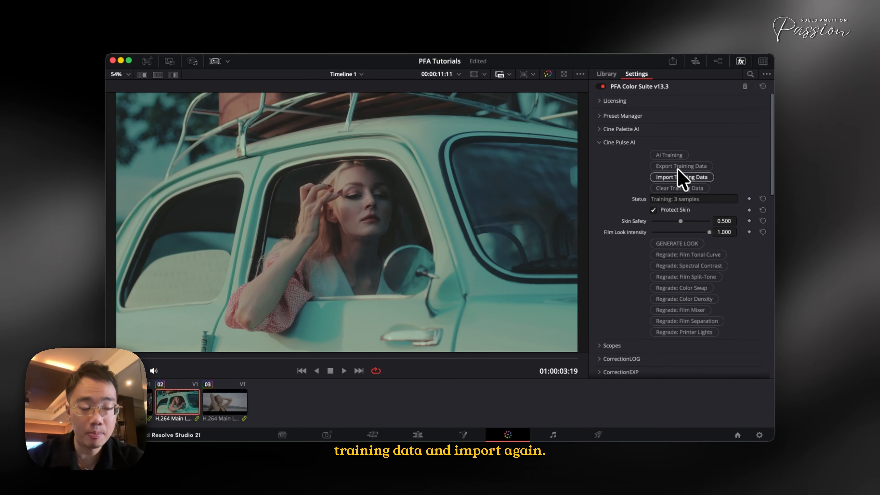
{"action": "left_click", "coordinate": [688, 243]}
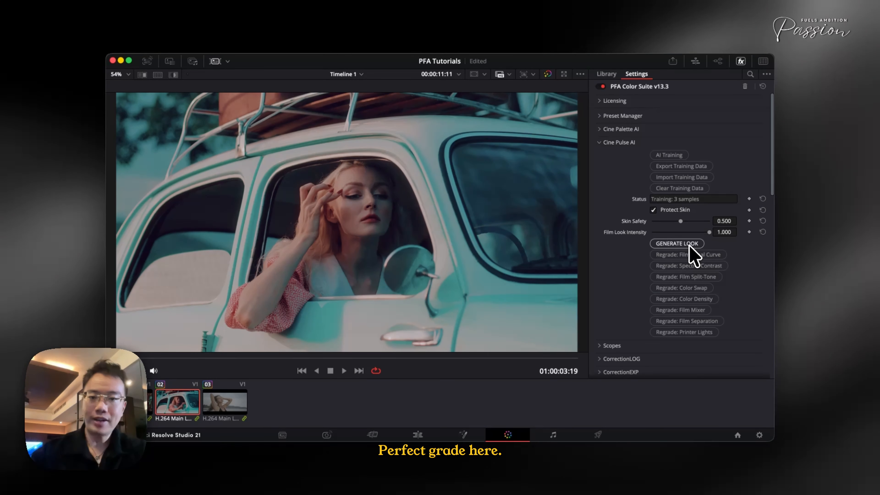
{"action": "key", "text": "super+d"}
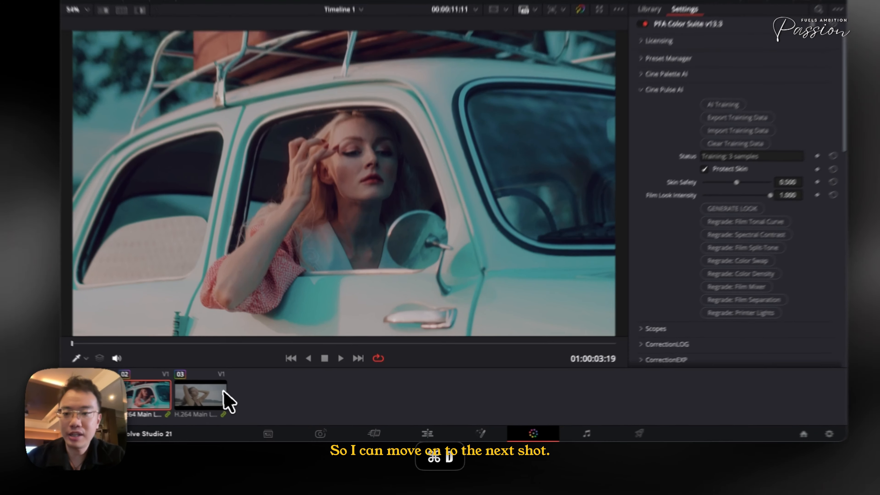
- Select clip 03, the woman at the beach, and grade its CorrectionLOG with AI
{"action": "left_click", "coordinate": [225, 402]}
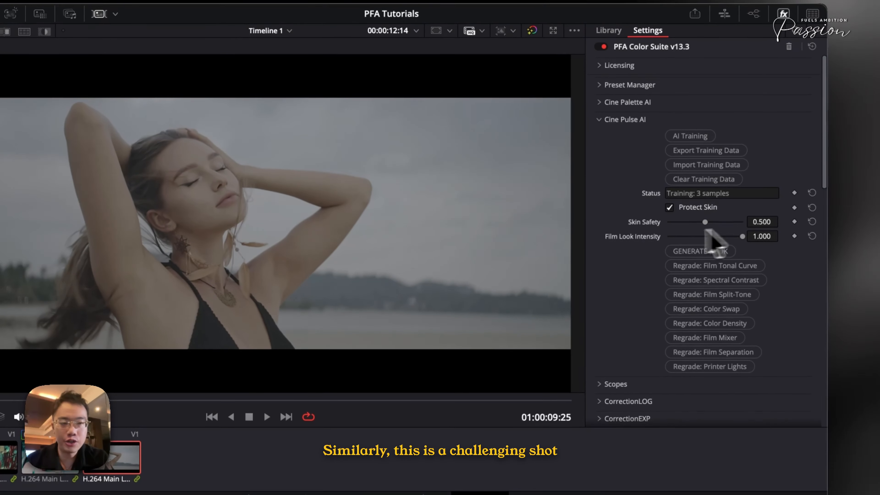
{"action": "left_click", "coordinate": [620, 121]}
{"action": "left_click", "coordinate": [627, 155]}
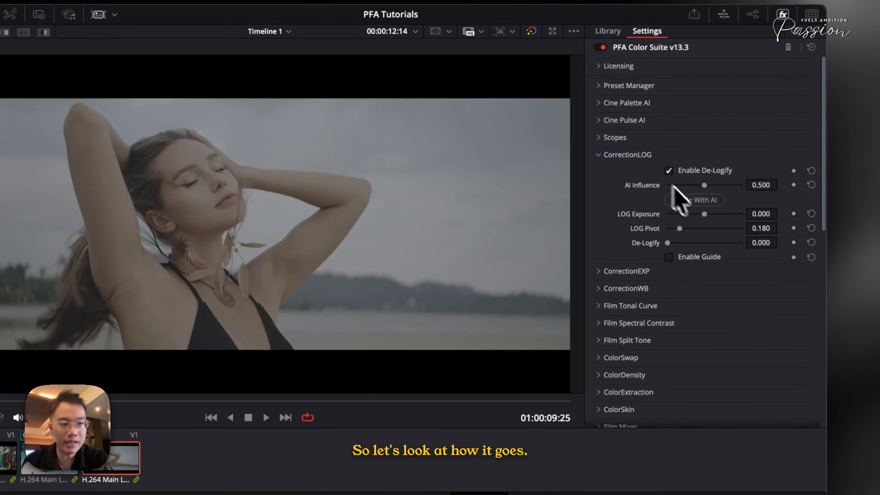
{"action": "left_click", "coordinate": [692, 200]}
- Grade the exposure correction and white balance of clip 03 with AI
{"action": "left_click", "coordinate": [645, 274]}
{"action": "scroll", "coordinate": [685, 285], "scroll_direction": "down", "scroll_amount": 2}
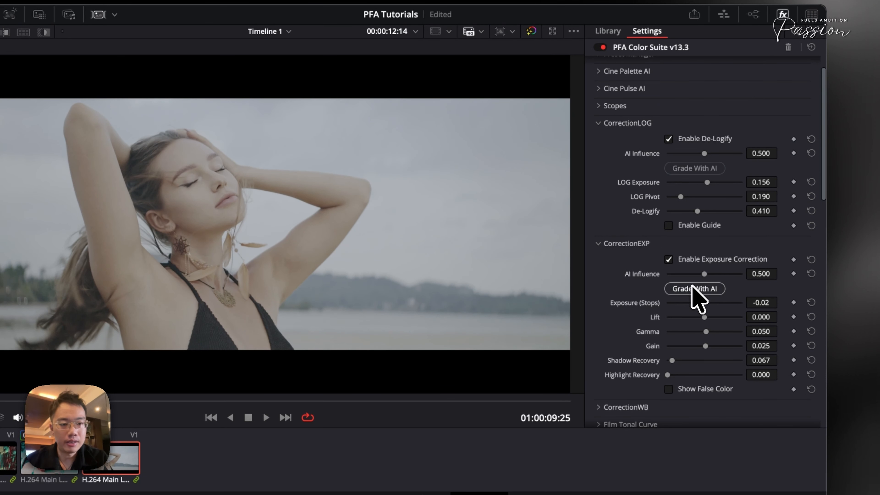
{"action": "scroll", "coordinate": [693, 291], "scroll_direction": "down", "scroll_amount": 7}
{"action": "left_click", "coordinate": [644, 317]}
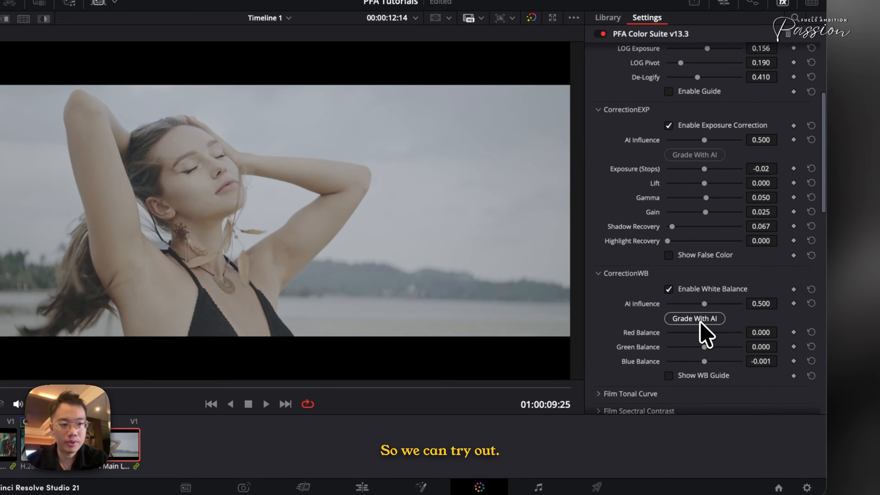
{"action": "left_click", "coordinate": [700, 319]}
- Refine CorrectionLOG on clip 03, setting De-Logify to 0.597 and LOG Exposure to -0.701
{"action": "scroll", "coordinate": [701, 323], "scroll_direction": "up", "scroll_amount": 5}
{"action": "left_click_drag", "start_coordinate": [707, 218], "coordinate": [691, 190]}
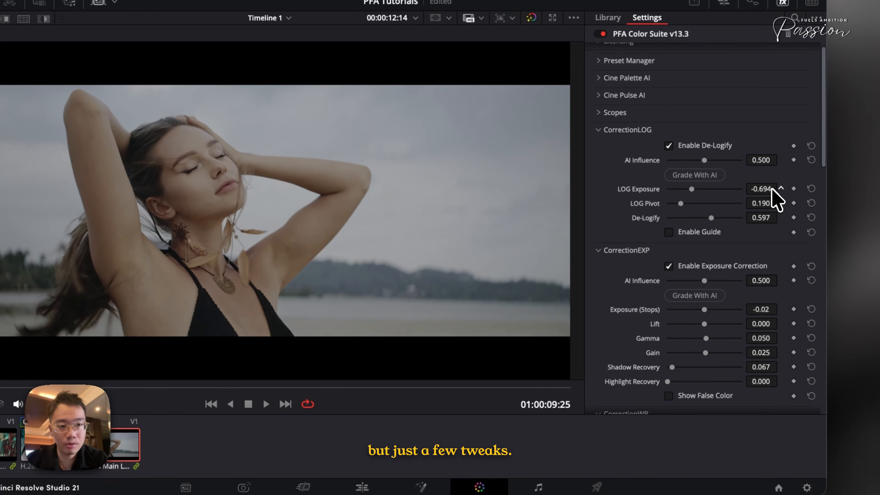
- Generate a film look for clip 03 with Cine Pulse AI, with skin protection on and Film Look Intensity at 1.000
{"action": "left_click", "coordinate": [620, 95]}
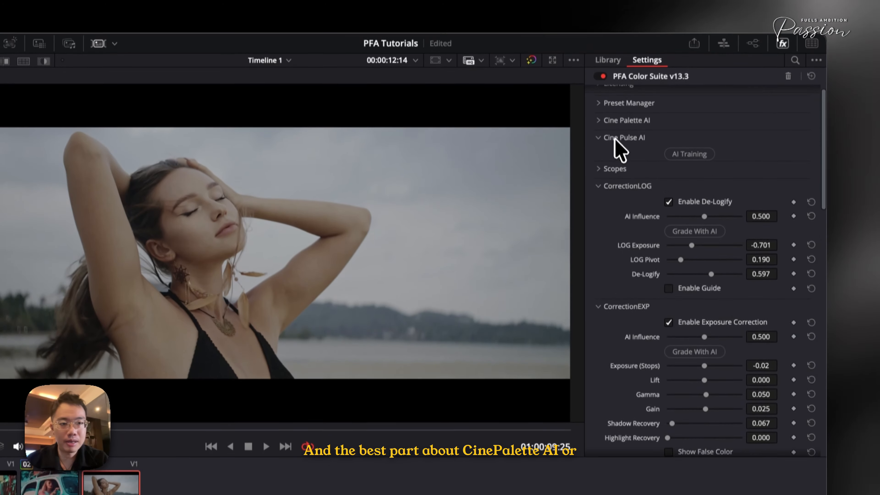
{"action": "scroll", "coordinate": [756, 245], "scroll_direction": "up", "scroll_amount": 1}
{"action": "scroll", "coordinate": [760, 246], "scroll_direction": "down", "scroll_amount": 5}
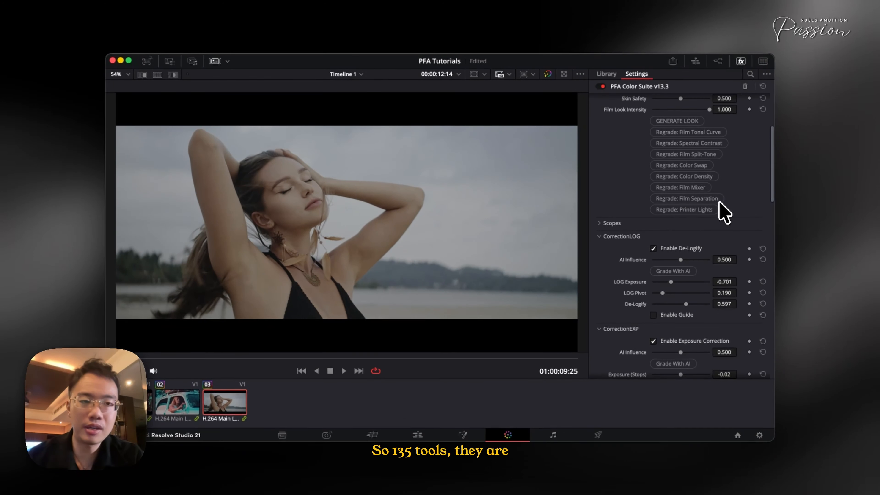
{"action": "scroll", "coordinate": [723, 212], "scroll_direction": "up", "scroll_amount": 2}
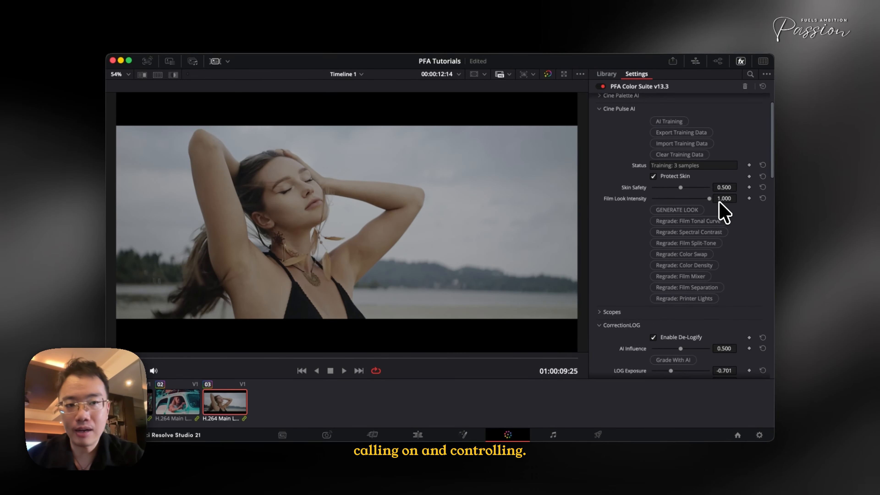
{"action": "scroll", "coordinate": [728, 239], "scroll_direction": "up", "scroll_amount": 1}
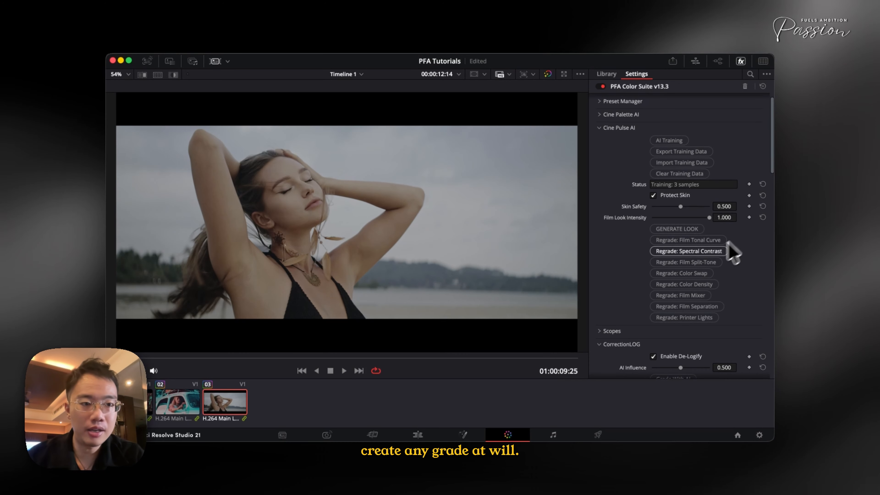
{"action": "scroll", "coordinate": [686, 236], "scroll_direction": "up", "scroll_amount": 1}
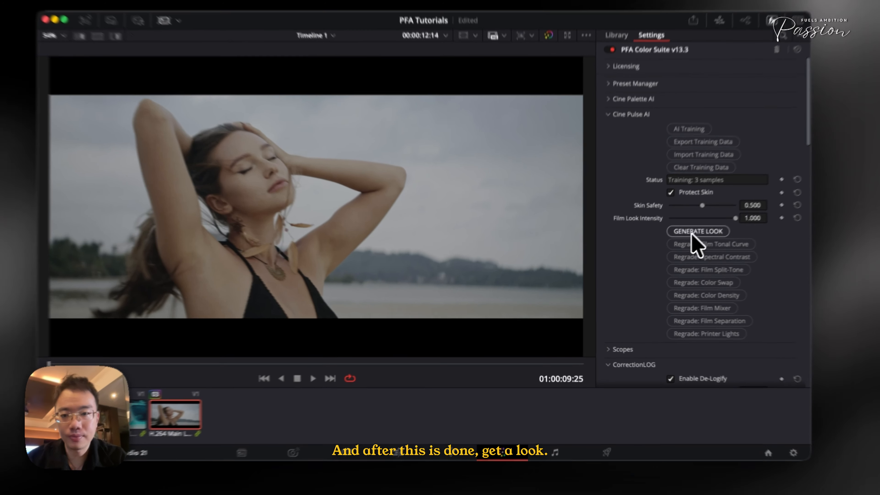
{"action": "left_click", "coordinate": [671, 244]}
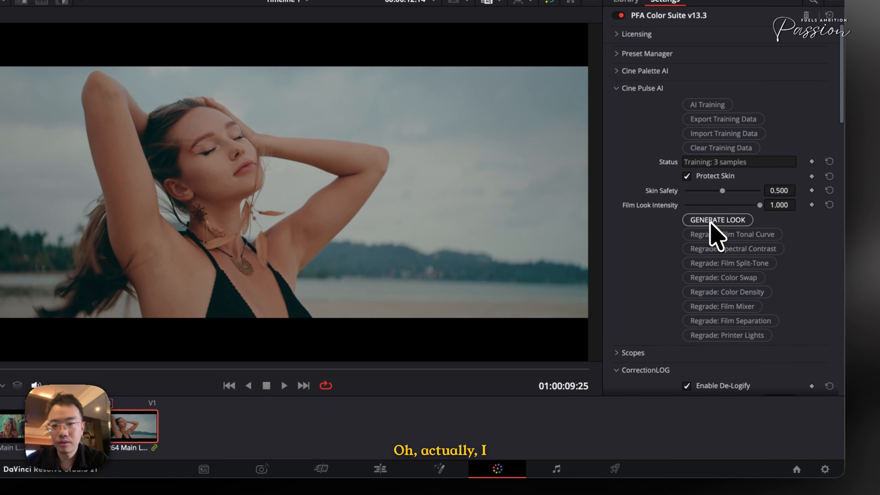
- Compare clip 03 with the grade off and on, and move the playhead to 01:00:12:23
{"action": "key", "text": "super+d"}
{"action": "key", "text": "super+d"}
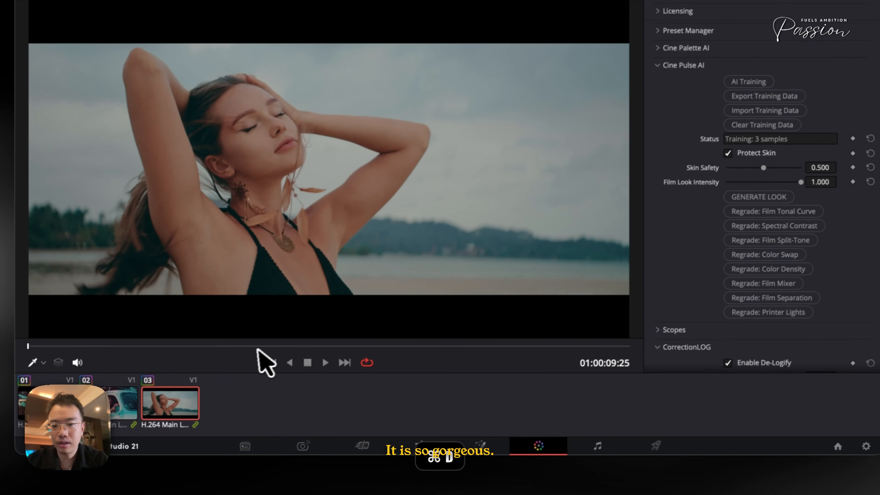
{"action": "left_click_drag", "start_coordinate": [216, 370], "coordinate": [259, 376]}
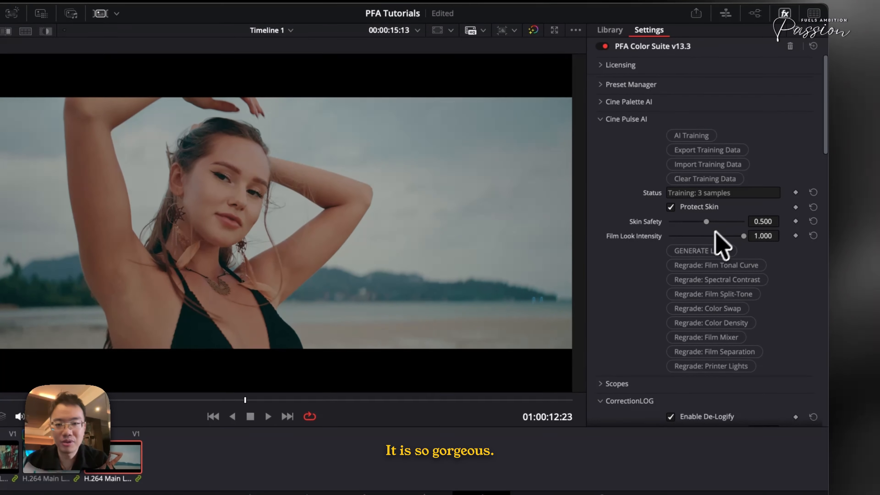
- Increase De-Logify on clip 03 to 0.682 for more contrast and collapse the correction settings
{"action": "scroll", "coordinate": [751, 208], "scroll_direction": "down", "scroll_amount": 2}
{"action": "scroll", "coordinate": [686, 274], "scroll_direction": "down", "scroll_amount": 3}
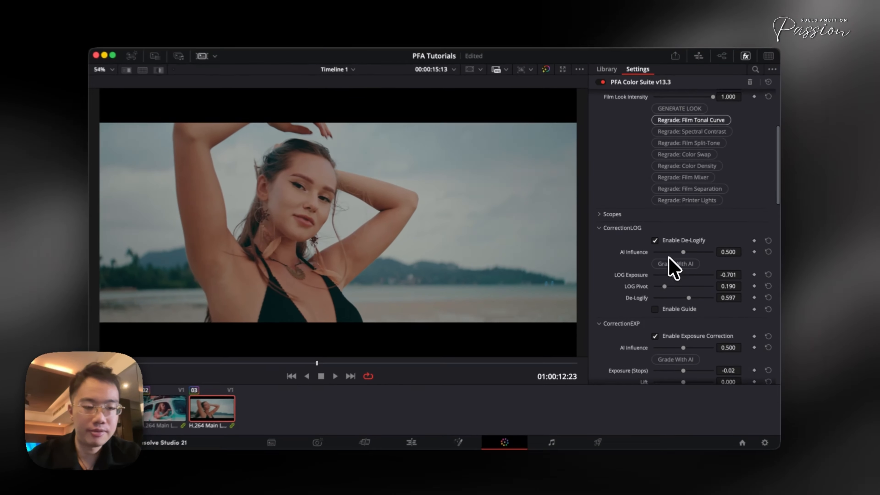
{"action": "scroll", "coordinate": [667, 247], "scroll_direction": "down", "scroll_amount": 4}
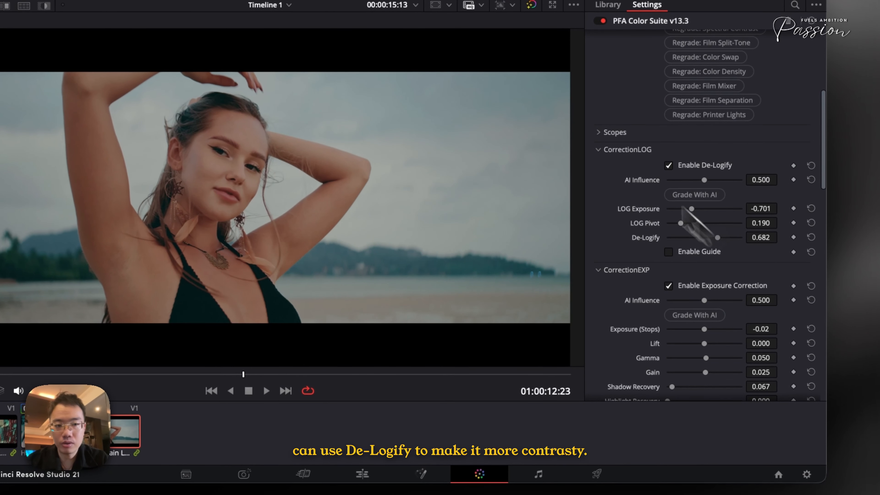
{"action": "left_click", "coordinate": [622, 164]}
{"action": "left_click", "coordinate": [620, 163]}
- In Film Mixer, reduce Red Output-R to about 0.93 for more cyan and compare the grade off and on
{"action": "scroll", "coordinate": [676, 312], "scroll_direction": "down", "scroll_amount": 10}
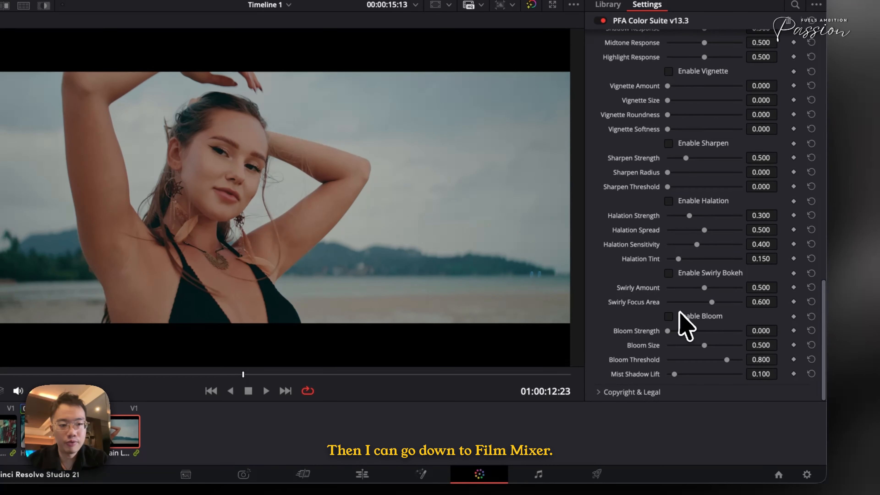
{"action": "scroll", "coordinate": [672, 242], "scroll_direction": "down", "scroll_amount": 2}
{"action": "scroll", "coordinate": [674, 245], "scroll_direction": "up", "scroll_amount": 10}
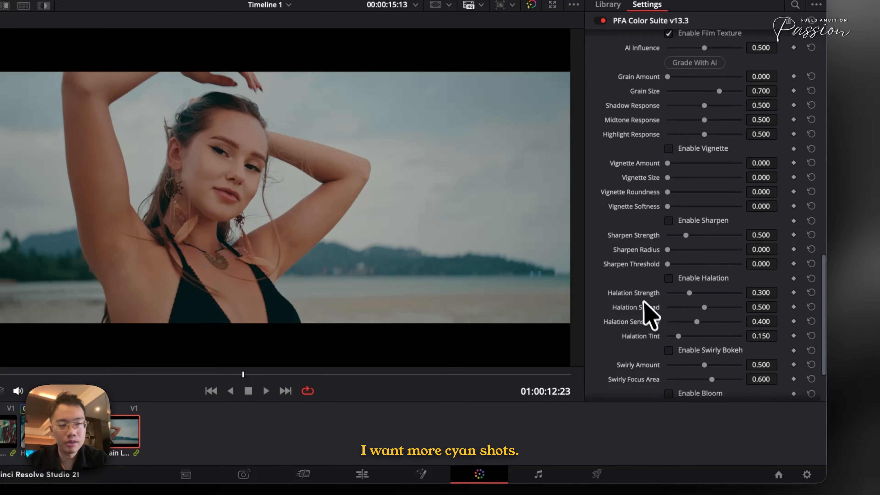
{"action": "left_click", "coordinate": [622, 220]}
{"action": "scroll", "coordinate": [749, 298], "scroll_direction": "down", "scroll_amount": 5}
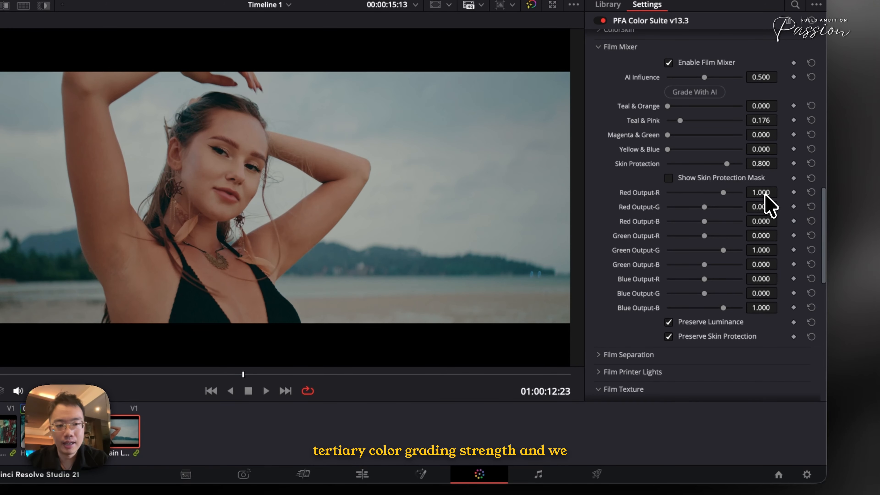
{"action": "left_click_drag", "start_coordinate": [765, 196], "coordinate": [713, 208]}
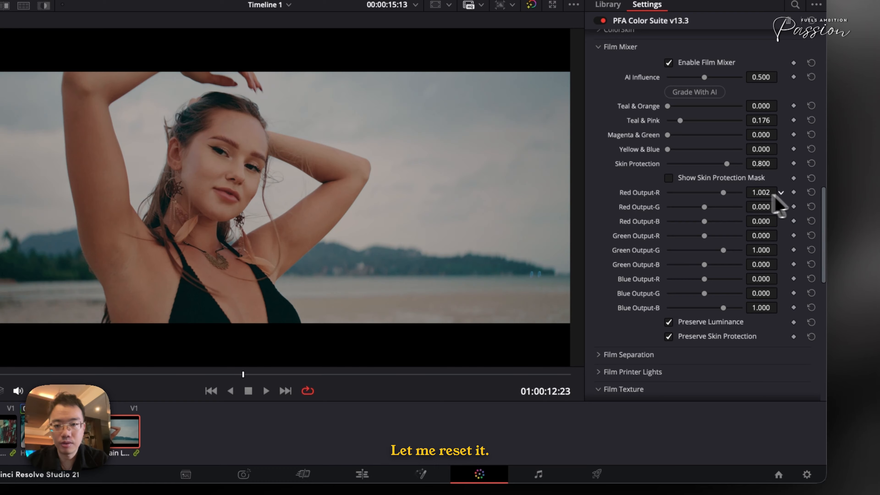
{"action": "key", "text": "super+d"}
{"action": "key", "text": "super+d"}
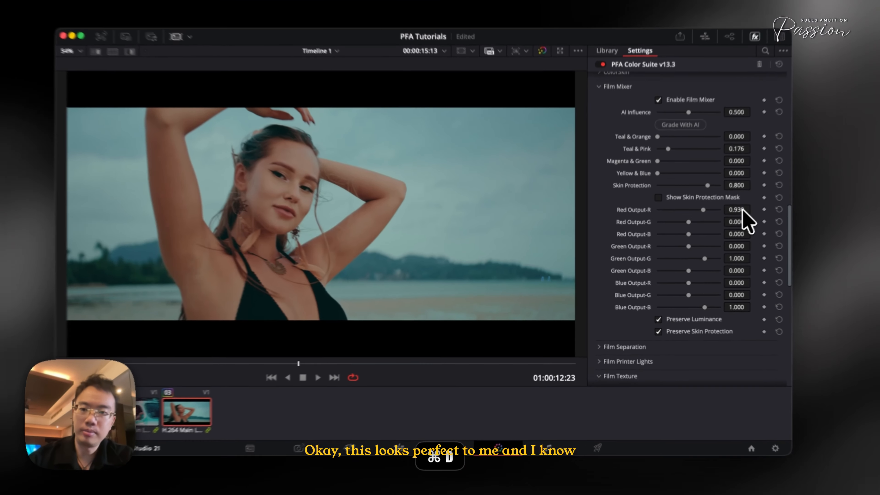
- Return to the Cine Pulse AI settings and repeatedly switch the grade off and on to compare before and after
{"action": "scroll", "coordinate": [775, 204], "scroll_direction": "up", "scroll_amount": 10}
{"action": "scroll", "coordinate": [732, 230], "scroll_direction": "up", "scroll_amount": 3}
{"action": "scroll", "coordinate": [731, 230], "scroll_direction": "down", "scroll_amount": 10}
{"action": "scroll", "coordinate": [671, 213], "scroll_direction": "up", "scroll_amount": 10}
{"action": "scroll", "coordinate": [670, 208], "scroll_direction": "up", "scroll_amount": 3}
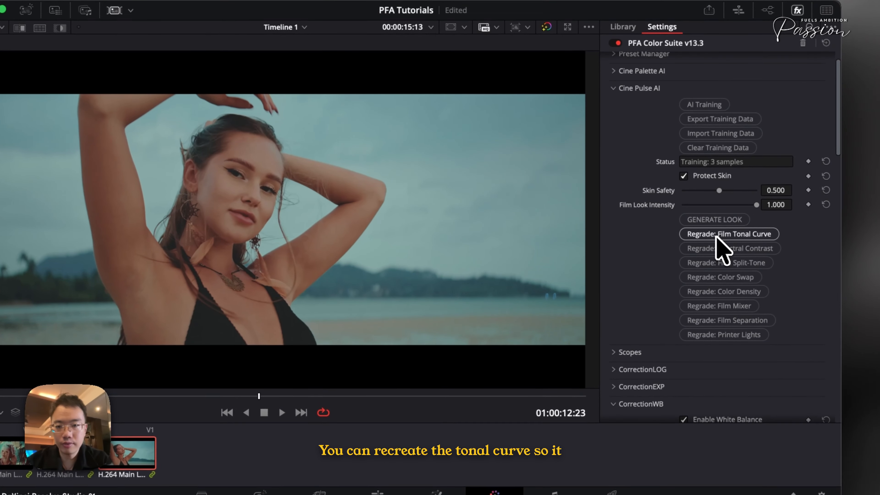
{"action": "key", "text": "super+d"}
{"action": "key", "text": "super+d"}
{"action": "key", "text": "super+d"}
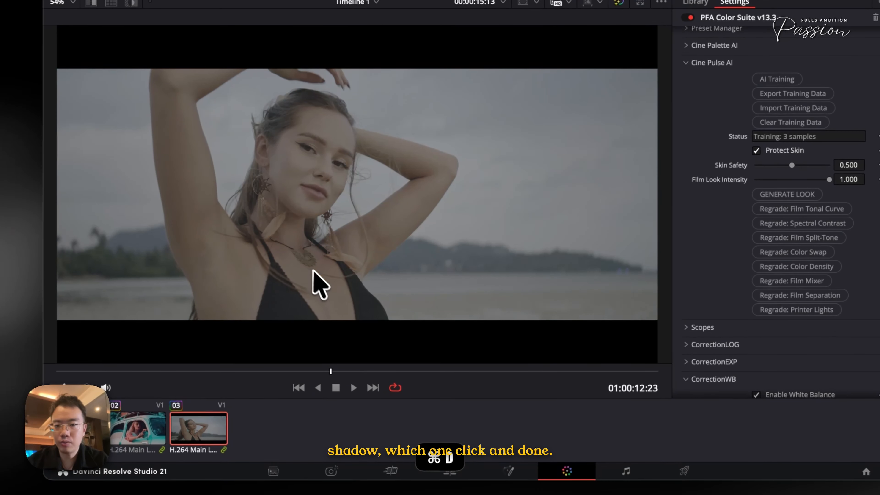
{"action": "key", "text": "super+d"}
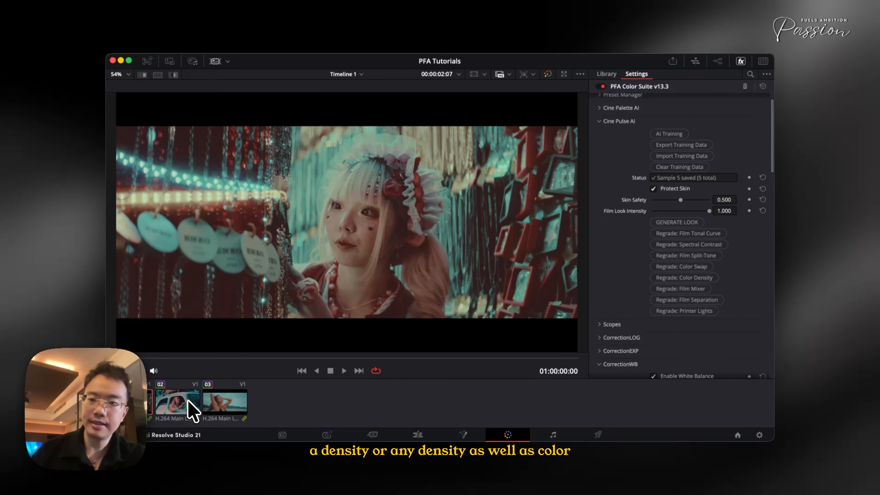
- Play back the graded clip 01 to check its film look
{"action": "key", "text": "space"}
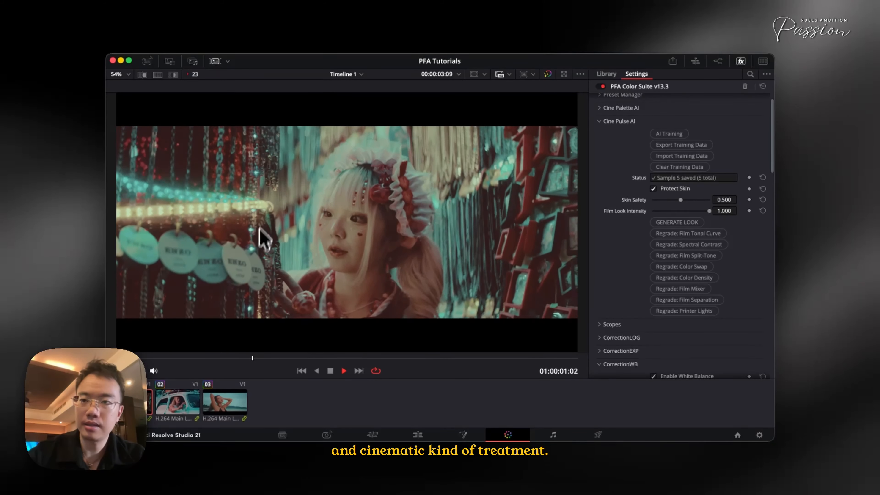
{"action": "key", "text": "space"}
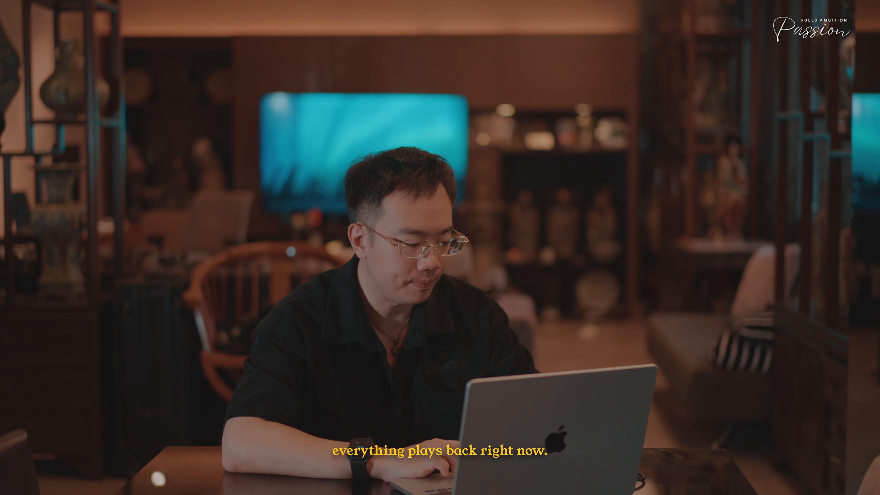